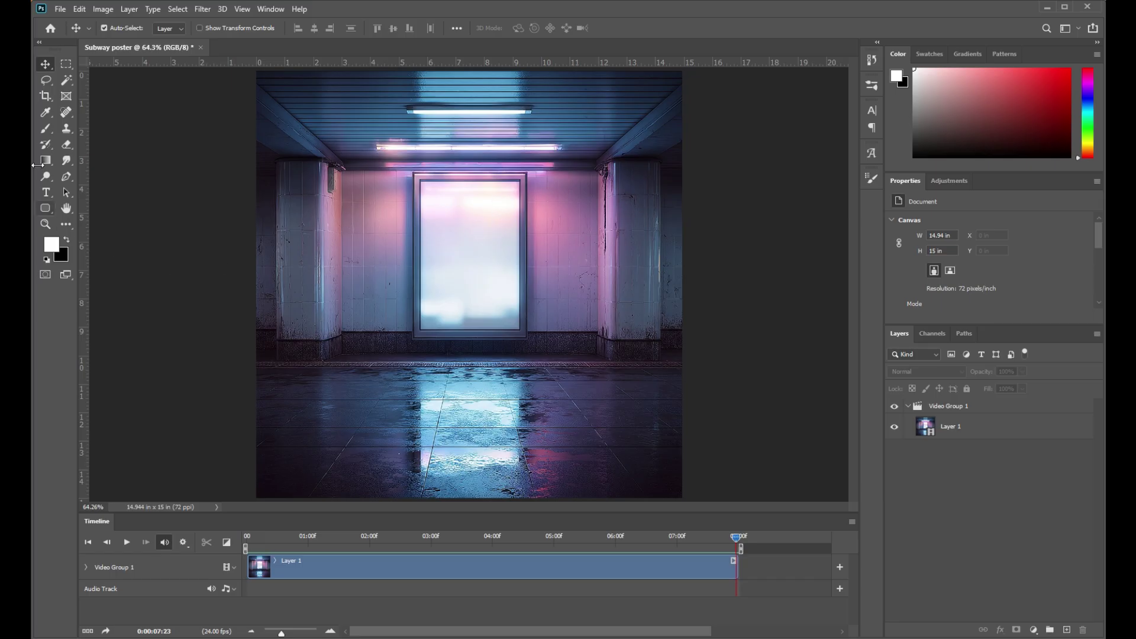
- Draw a white rectangle shape about 255 px by 377 px covering the lit poster panel on the subway wall
{"action": "left_click", "coordinate": [46, 209]}
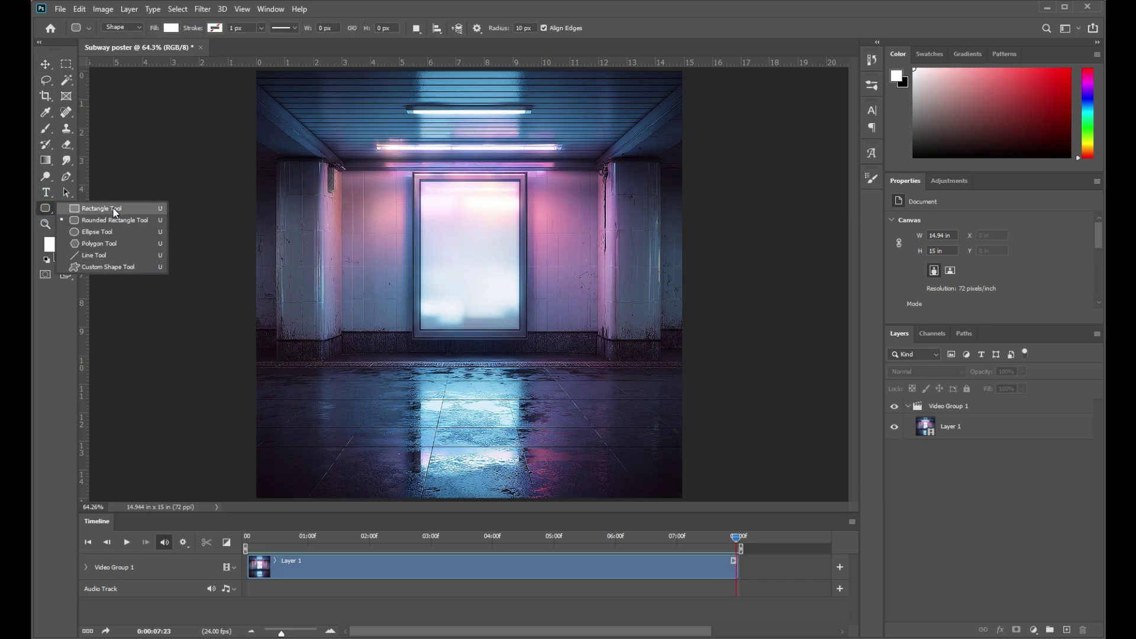
{"action": "left_click", "coordinate": [102, 208]}
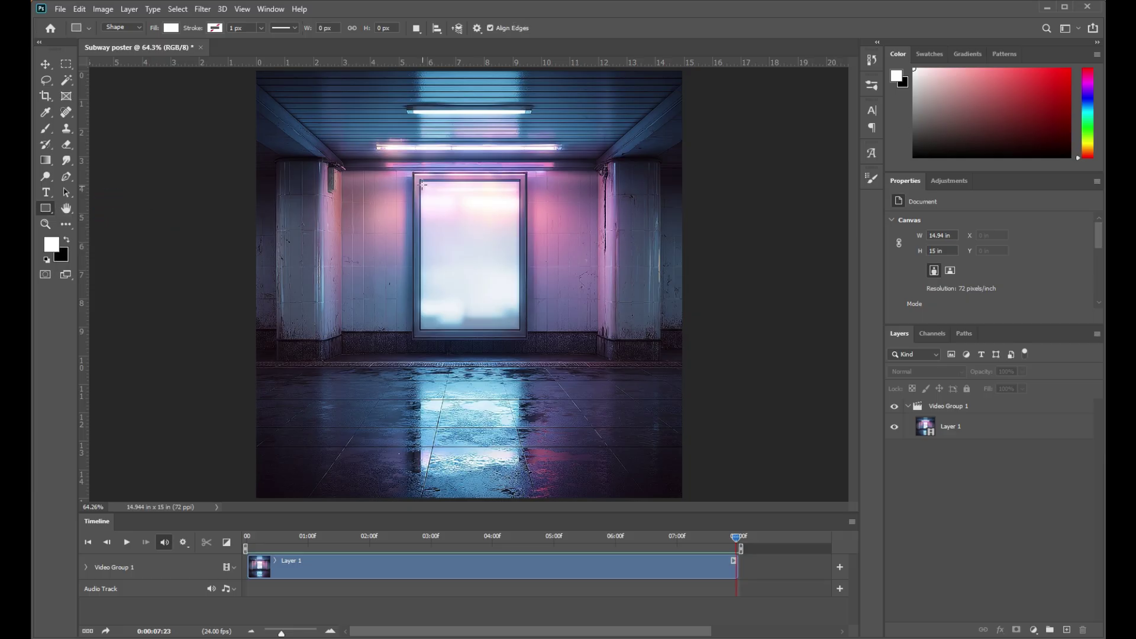
{"action": "left_click_drag", "start_coordinate": [420, 181], "coordinate": [519, 329]}
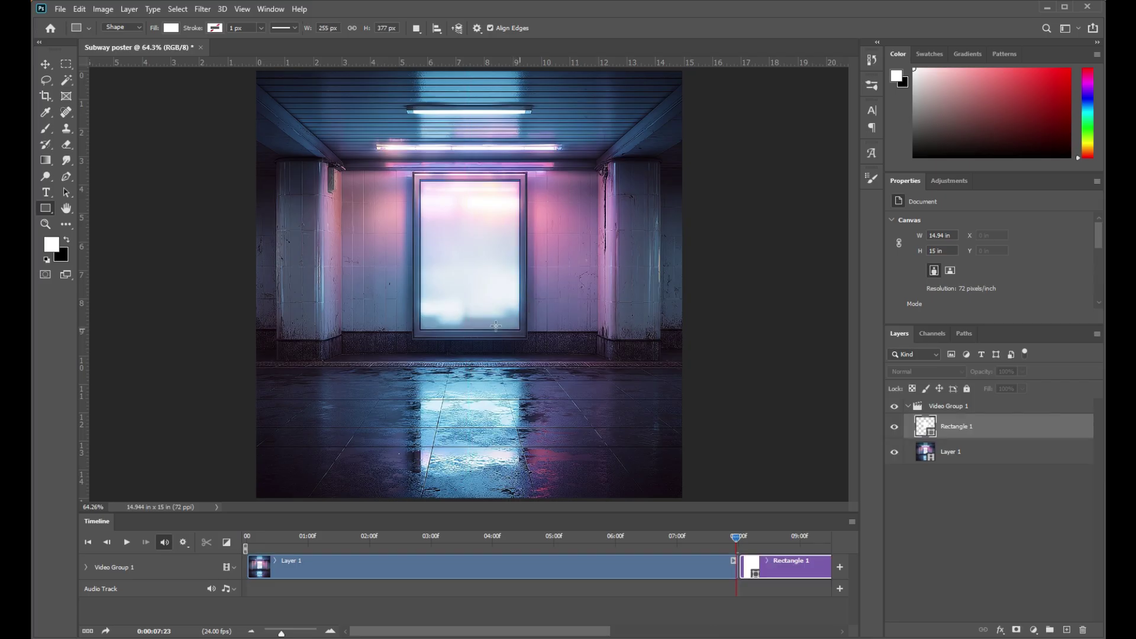
- Move the Rectangle 1 layer out of Video Group 1 so it sits above the group
{"action": "left_click_drag", "start_coordinate": [979, 429], "coordinate": [936, 433]}
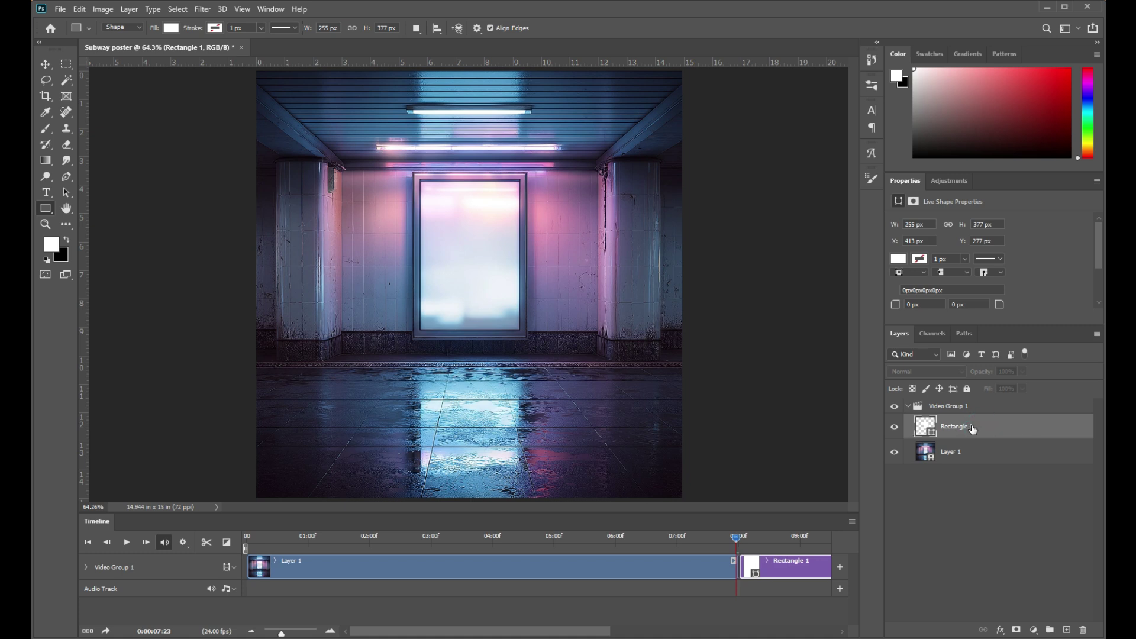
{"action": "left_click", "coordinate": [998, 426]}
{"action": "left_click_drag", "start_coordinate": [981, 431], "coordinate": [980, 403]}
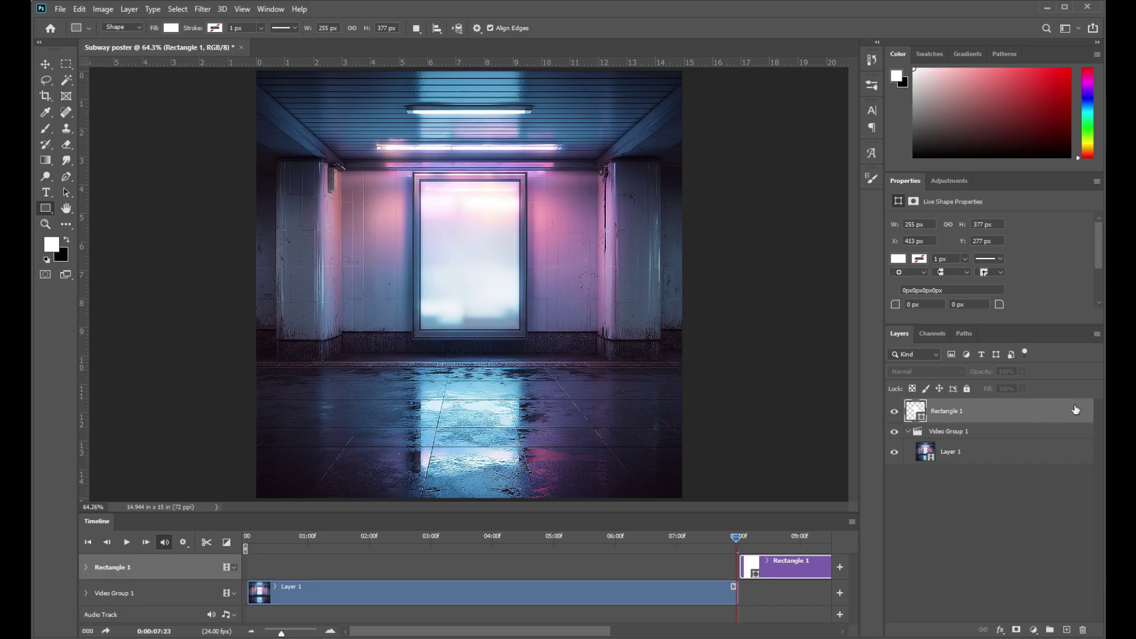
- Move the Rectangle 1 clip to the start of the timeline and extend it to match the Layer 1 clip's length
{"action": "left_click", "coordinate": [784, 568]}
{"action": "left_click_drag", "start_coordinate": [804, 566], "coordinate": [254, 572]}
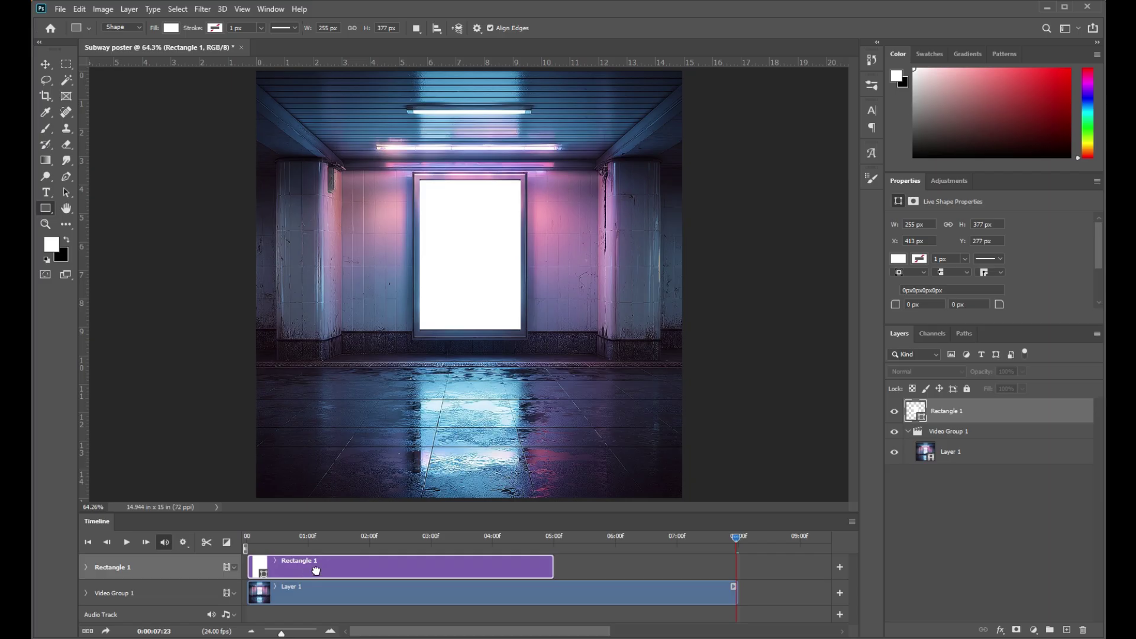
{"action": "left_click_drag", "start_coordinate": [553, 567], "coordinate": [736, 566]}
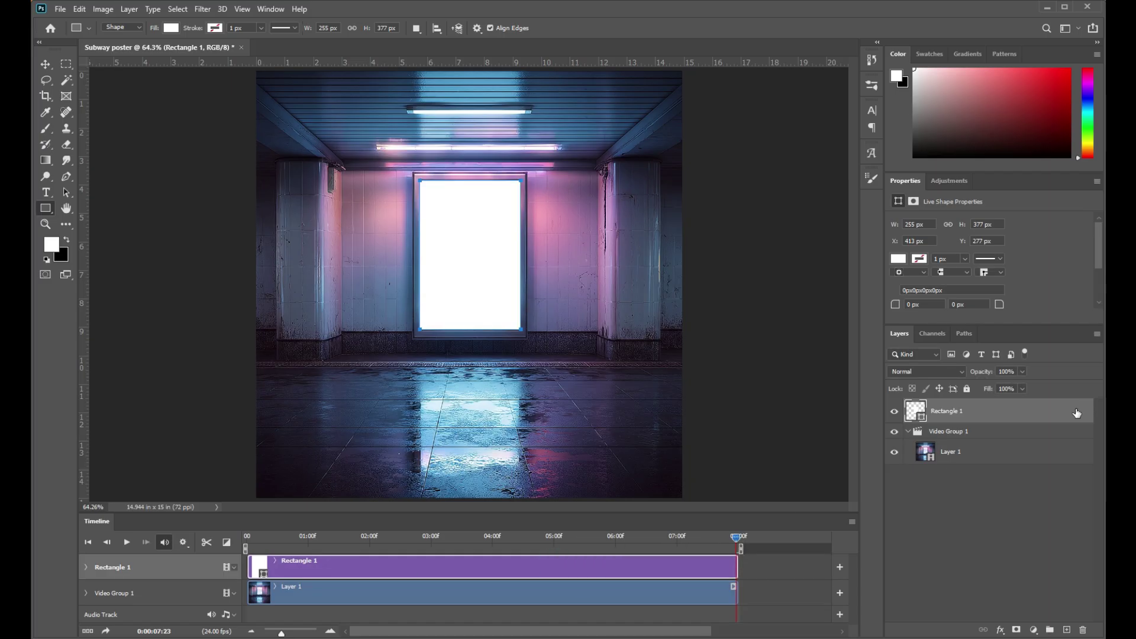
- Change the Rectangle 1 fill color to red, #fd0000
{"action": "left_click", "coordinate": [971, 413]}
{"action": "double_click", "coordinate": [920, 417]}
{"action": "left_click_drag", "start_coordinate": [893, 426], "coordinate": [969, 388]}
{"action": "left_click", "coordinate": [1073, 383]}
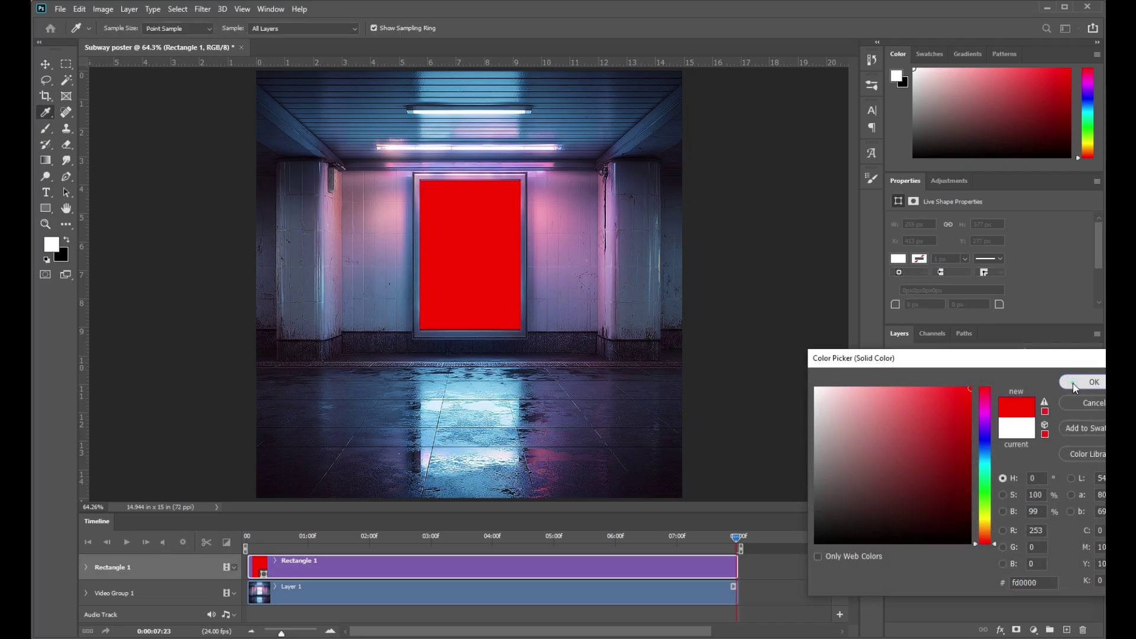
- Convert the Rectangle 1 layer to a smart object and rename it "smart object"
{"action": "left_click", "coordinate": [988, 415]}
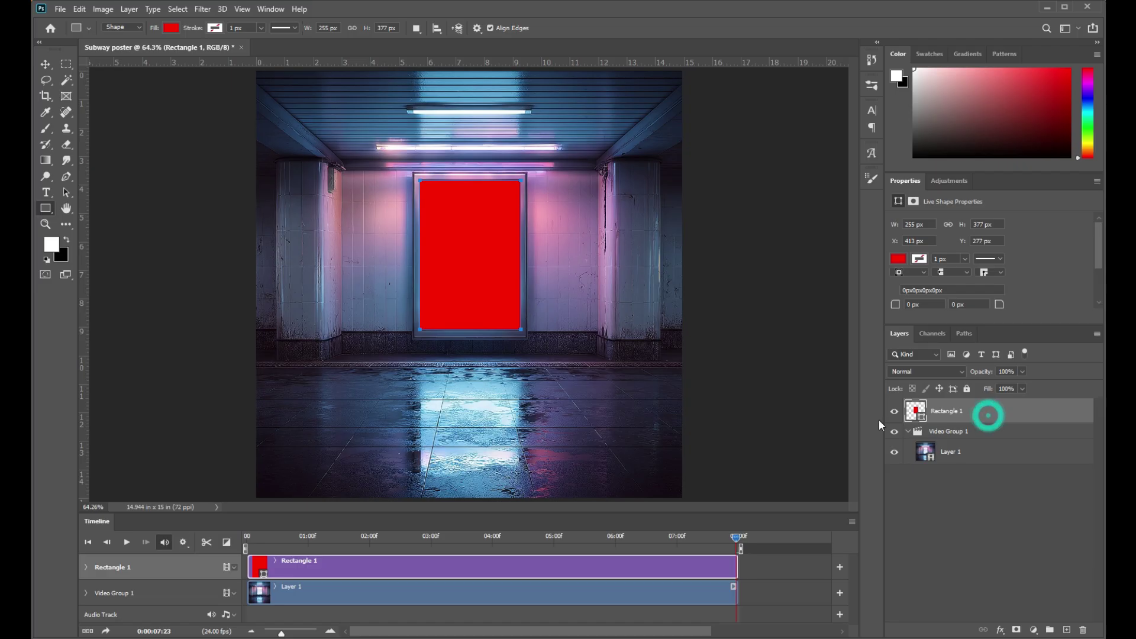
{"action": "right_click", "coordinate": [966, 415]}
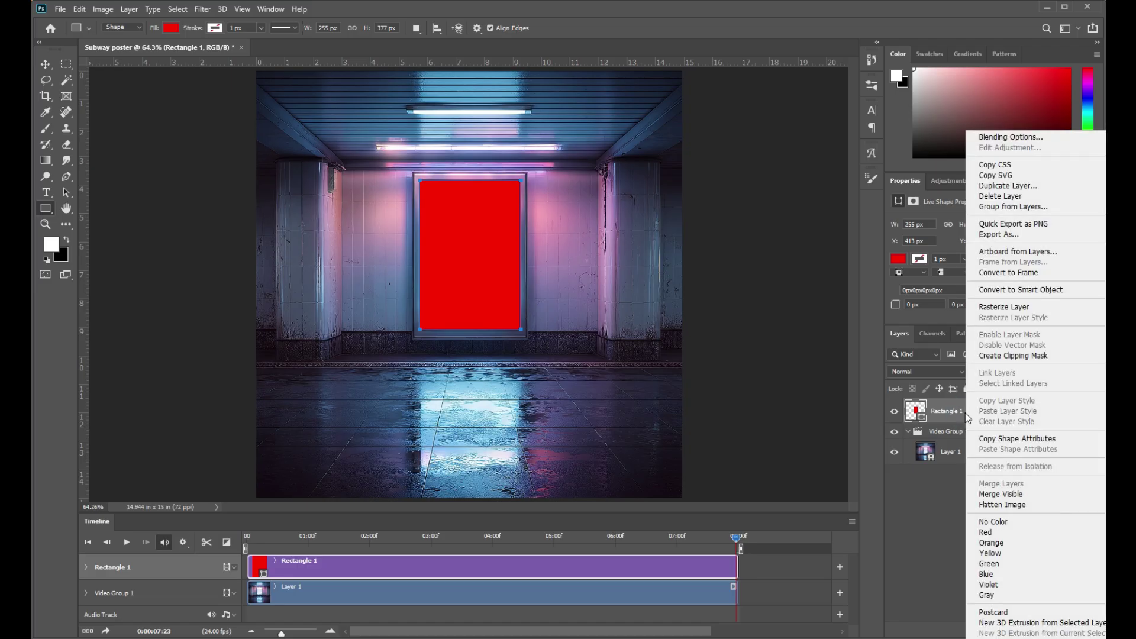
{"action": "left_click", "coordinate": [995, 291]}
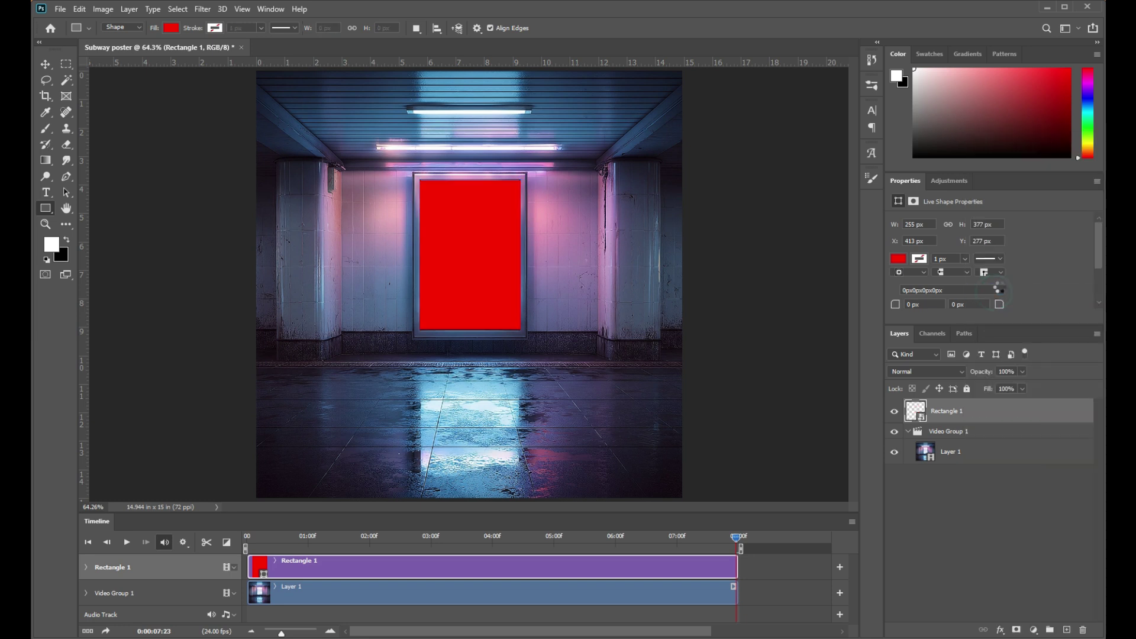
{"action": "double_click", "coordinate": [950, 411]}
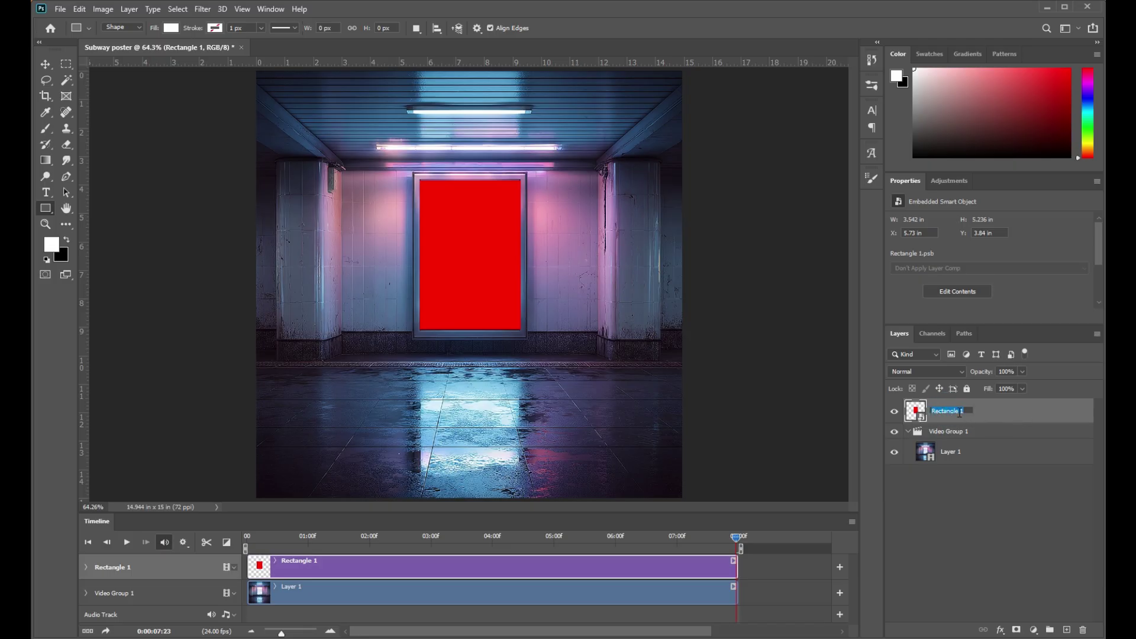
{"action": "type", "text": "smart object"}
{"action": "key", "text": "Return"}
- Open the smart object's contents and place the Music Poster image, scaled to about 22.37% so it covers the red rectangle
{"action": "double_click", "coordinate": [921, 416]}
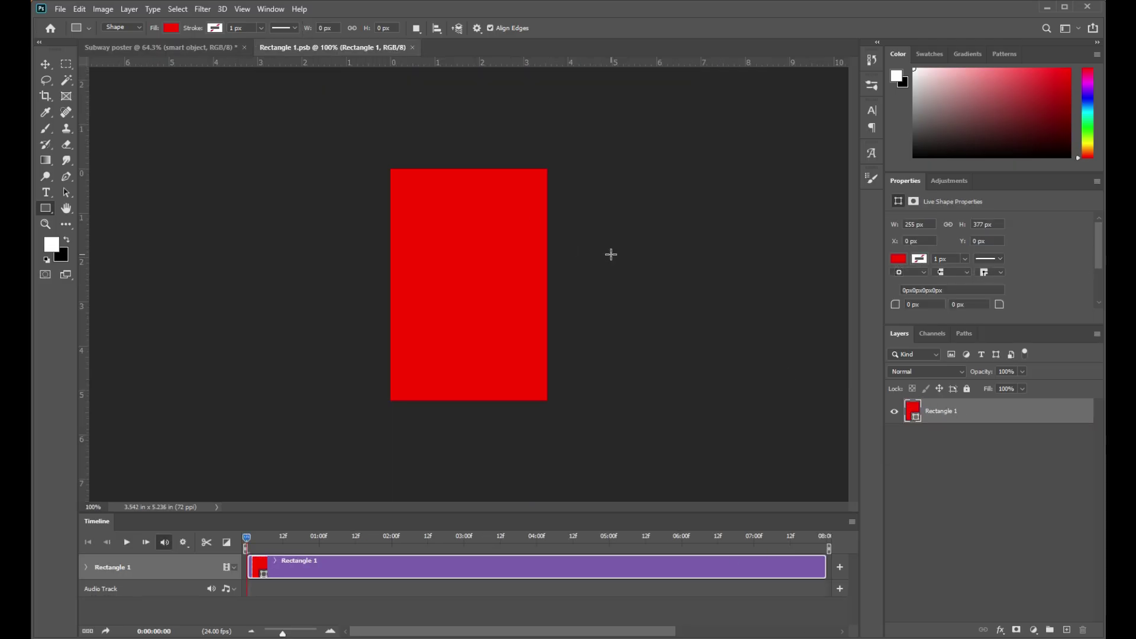
{"action": "left_click", "coordinate": [365, 633]}
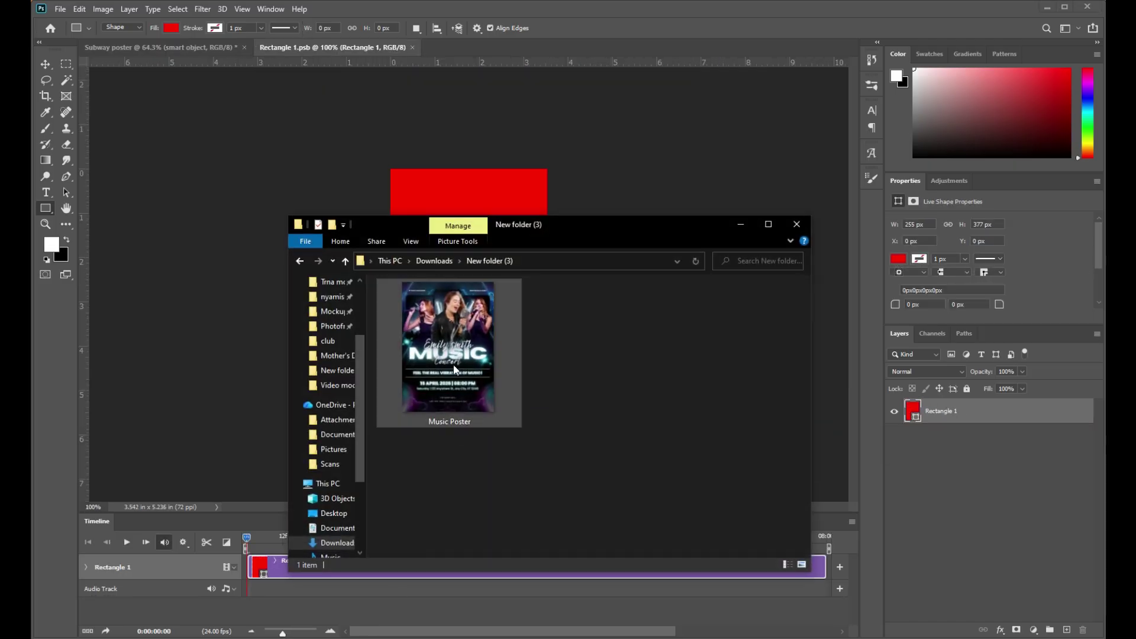
{"action": "left_click", "coordinate": [610, 157]}
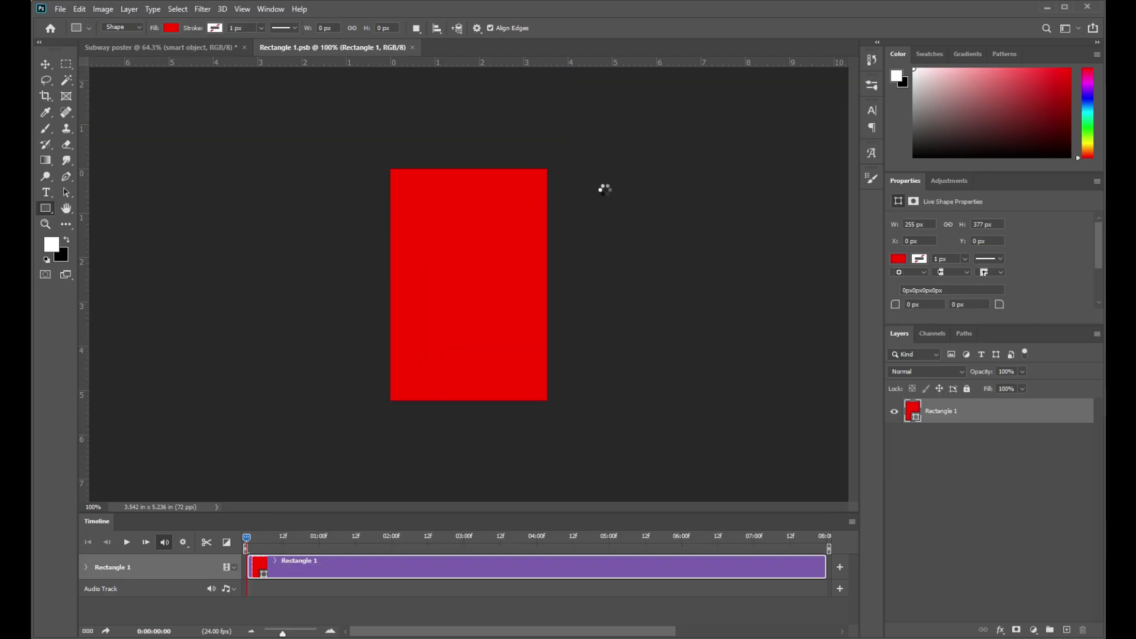
{"action": "left_click_drag", "start_coordinate": [473, 181], "coordinate": [474, 176]}
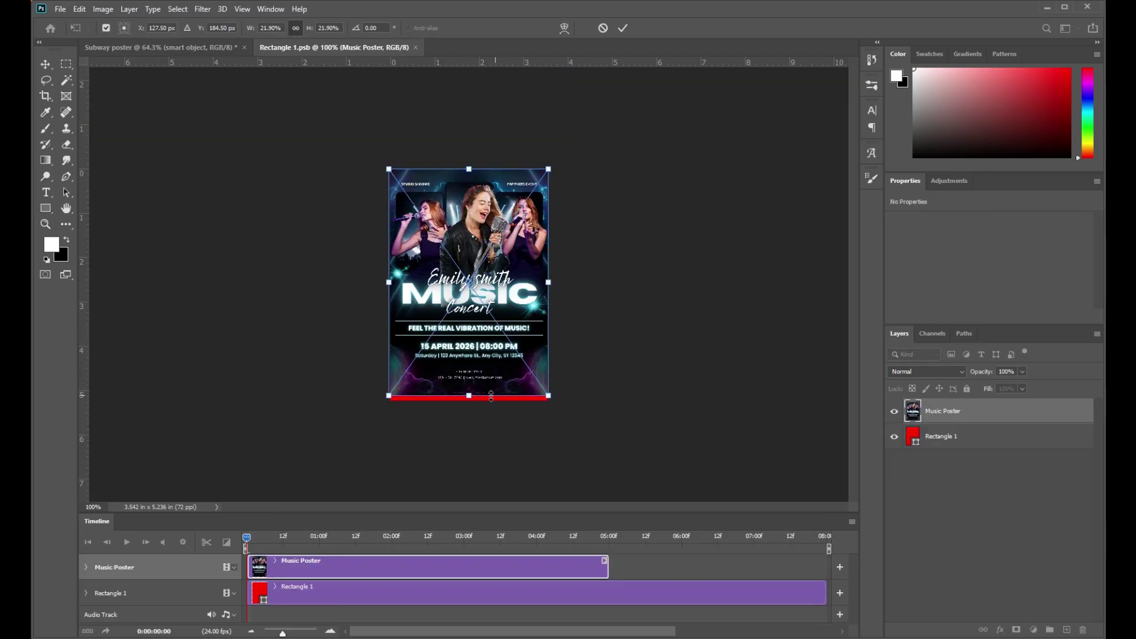
{"action": "left_click_drag", "start_coordinate": [469, 395], "coordinate": [469, 401]}
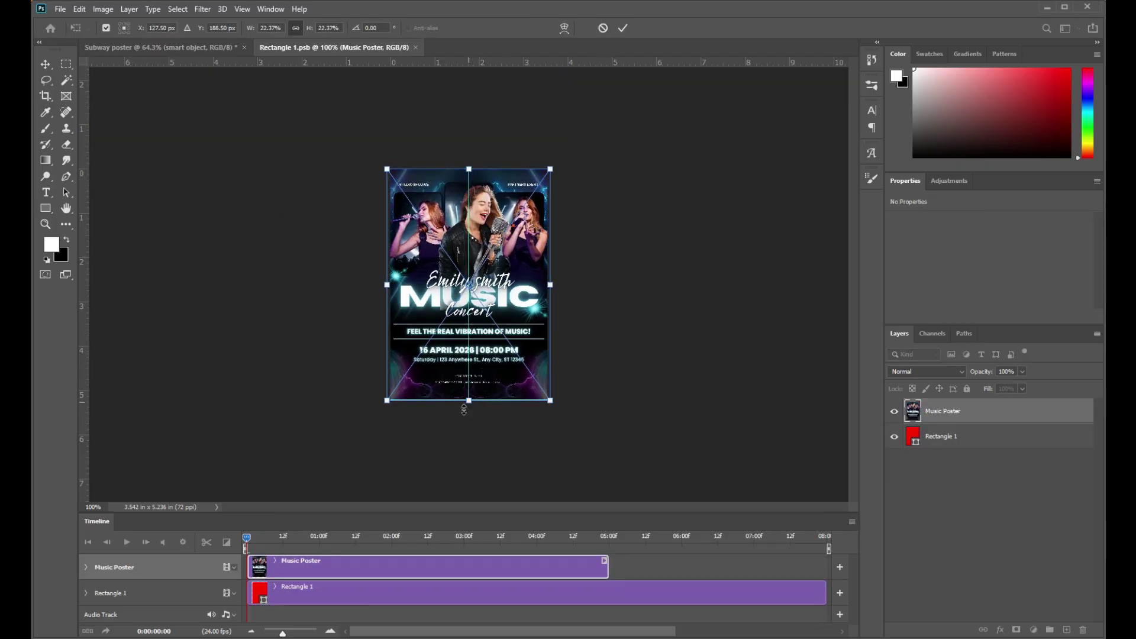
{"action": "left_click", "coordinate": [622, 27]}
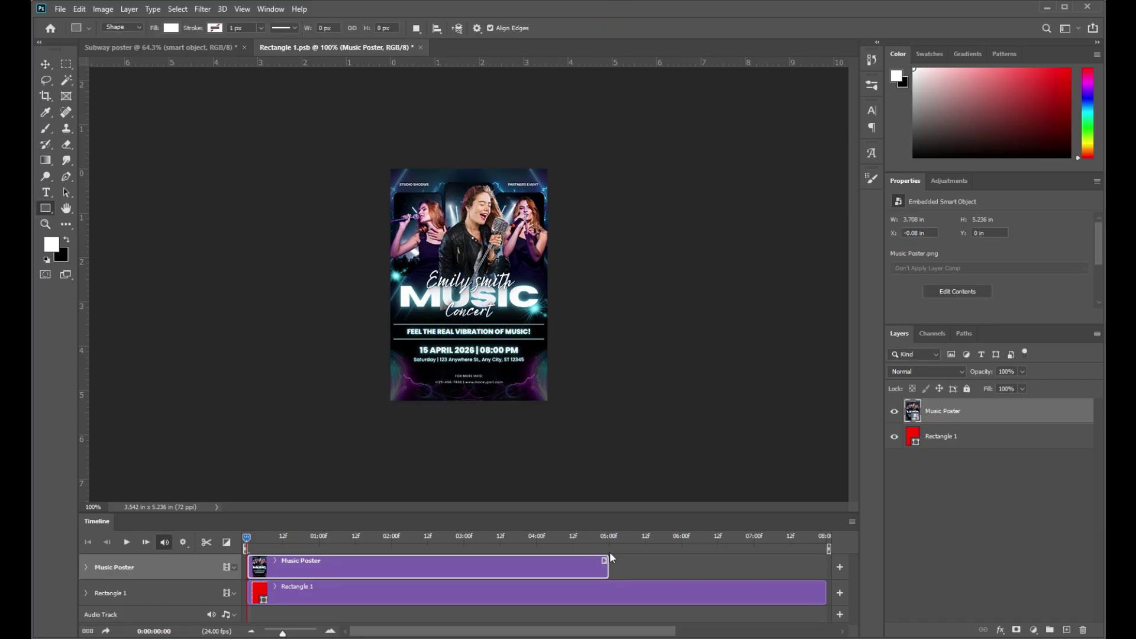
- Extend the Music Poster clip to the end of the Rectangle 1 clip and save the contents back into the Subway poster document
{"action": "left_click_drag", "start_coordinate": [609, 565], "coordinate": [826, 570]}
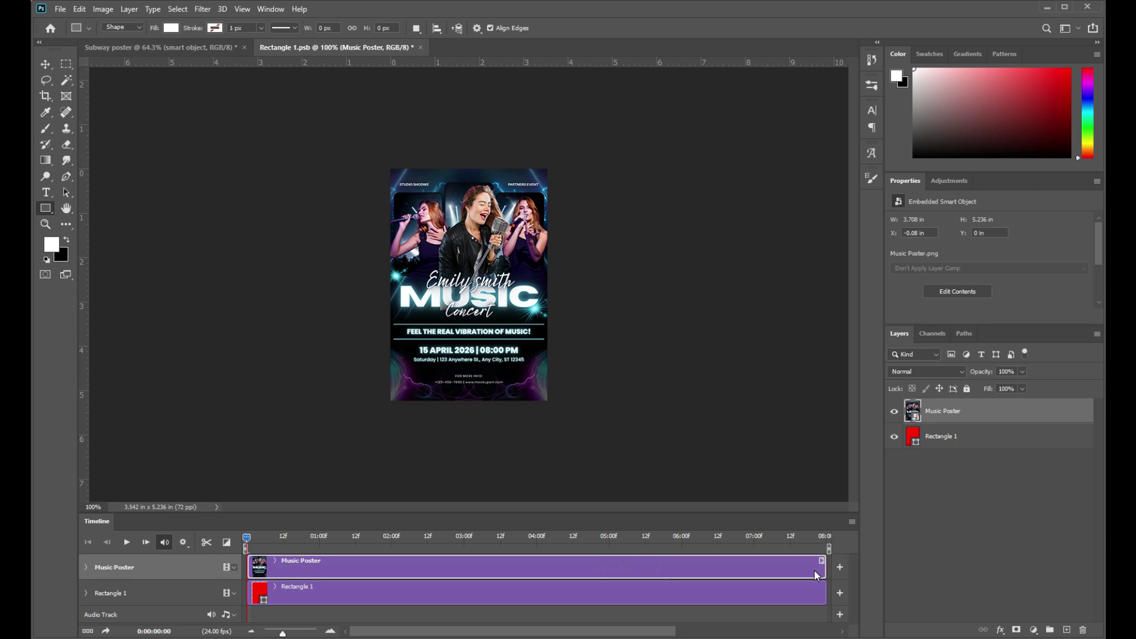
{"action": "left_click", "coordinate": [60, 9]}
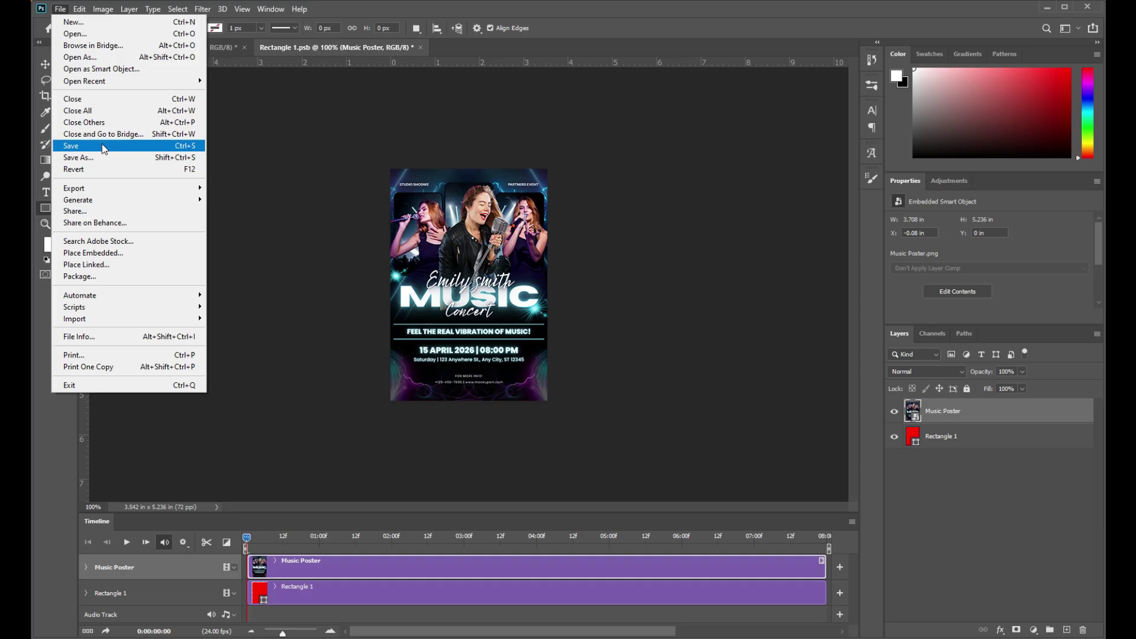
{"action": "left_click", "coordinate": [74, 147]}
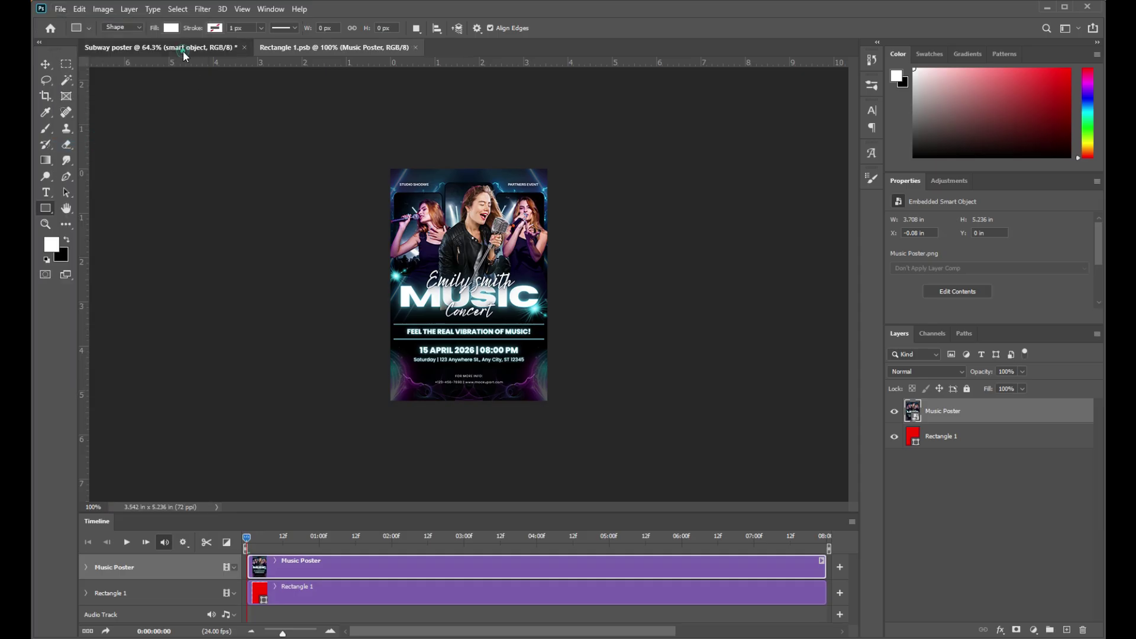
{"action": "left_click", "coordinate": [183, 47]}
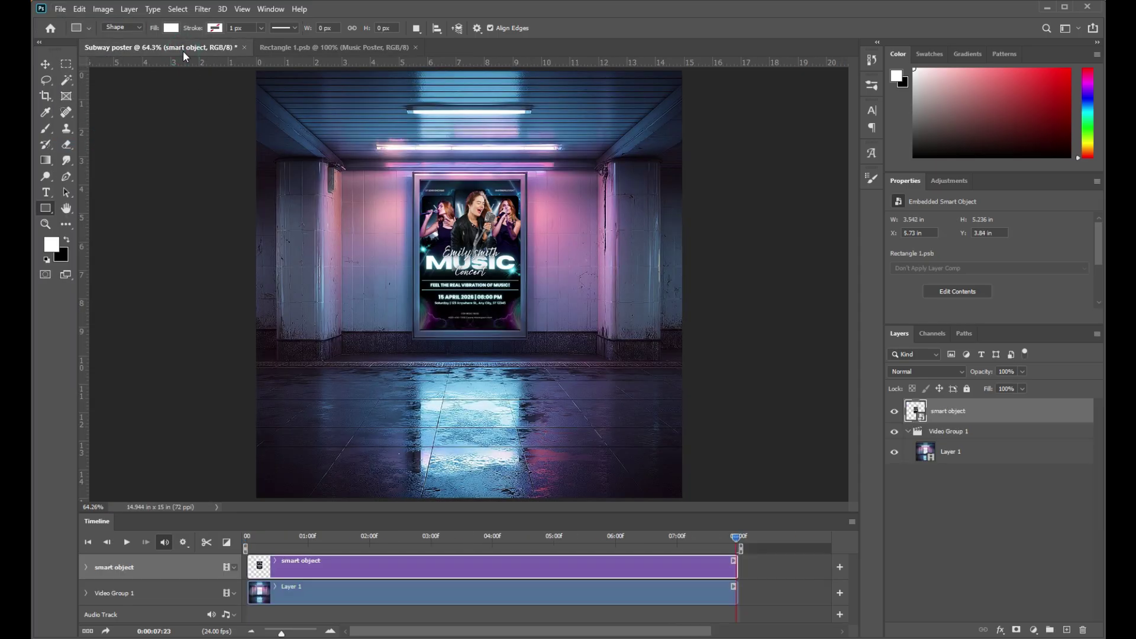
- Preview the video, enable opacity keyframes for the smart object layer at 0:00:01:01, and set the opacity there to 45%
{"action": "left_click", "coordinate": [126, 545]}
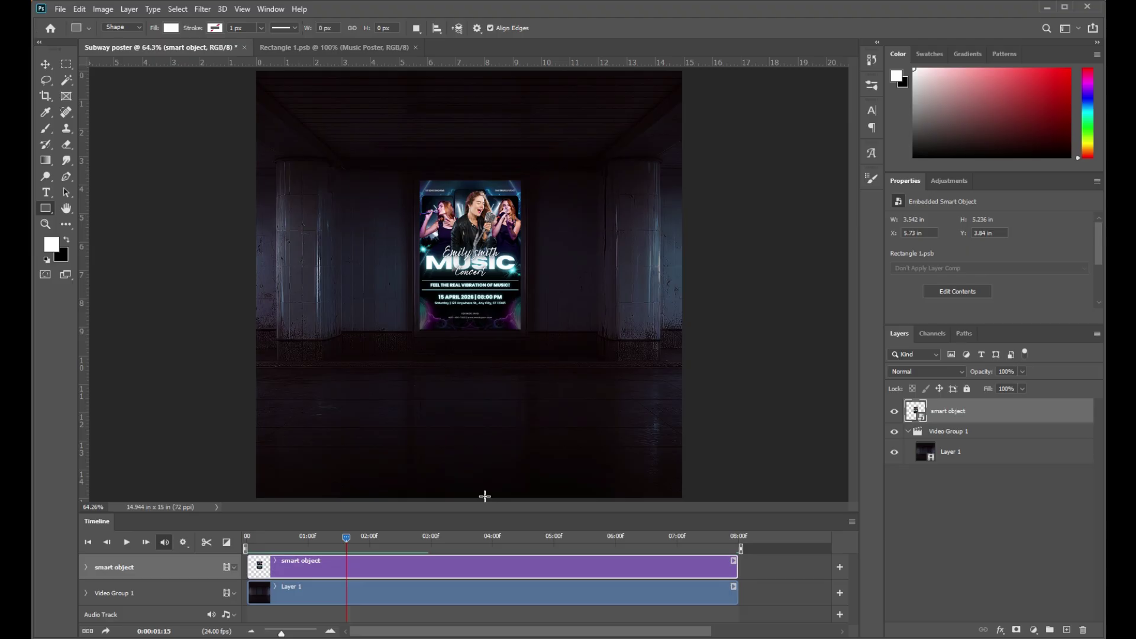
{"action": "left_click_drag", "start_coordinate": [349, 537], "coordinate": [309, 558]}
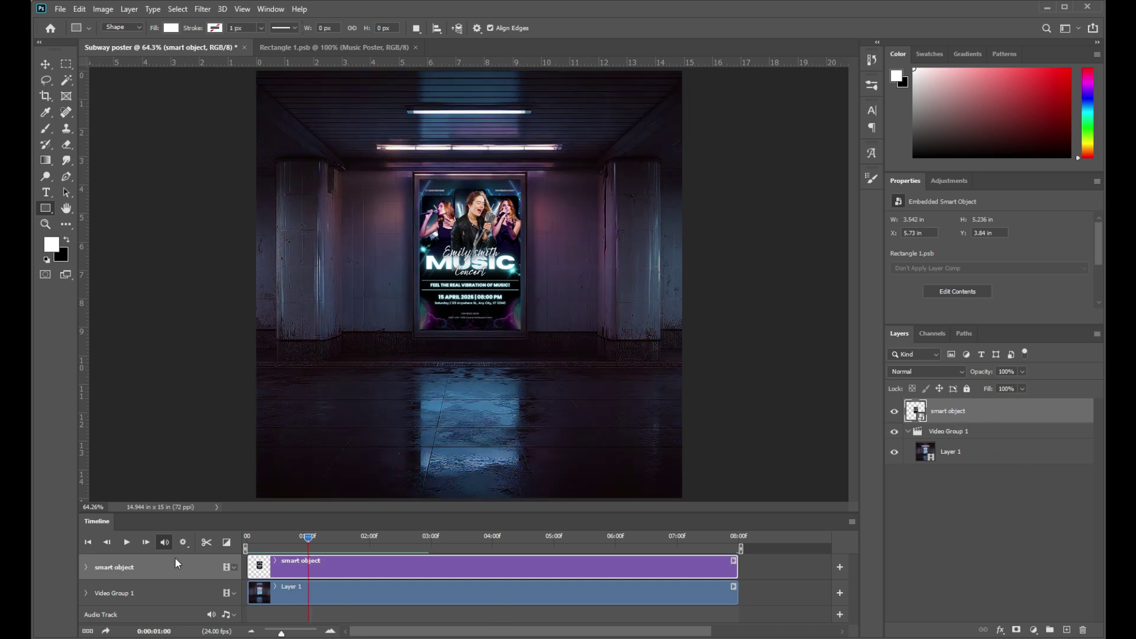
{"action": "left_click", "coordinate": [87, 567]}
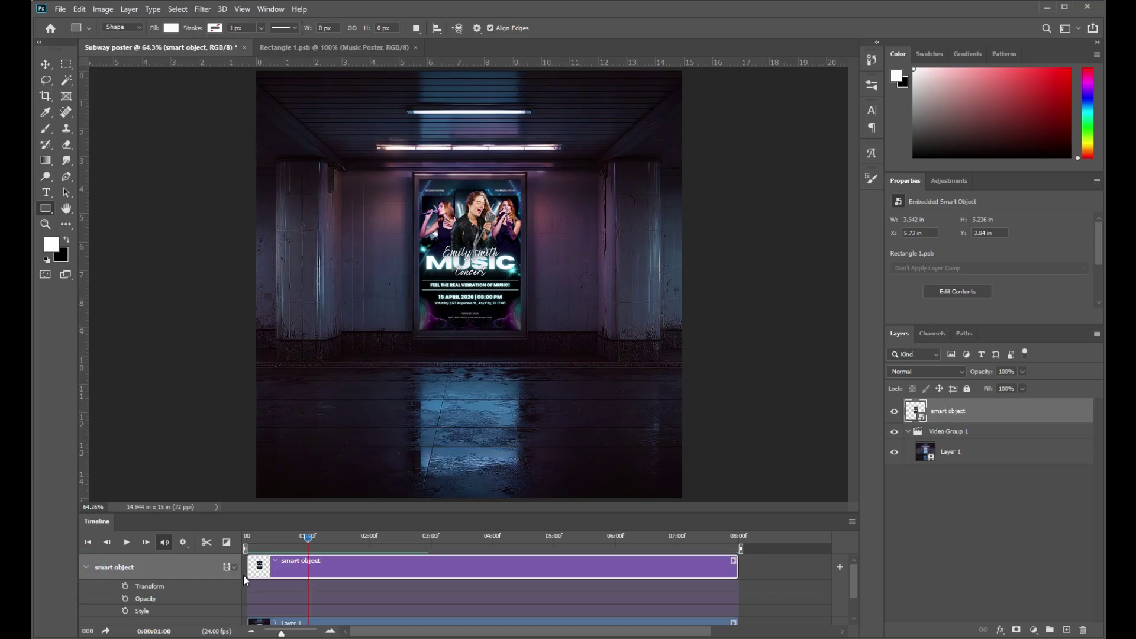
{"action": "mouse_move", "coordinate": [306, 536]}
{"action": "left_mouse_down"}
{"action": "mouse_move", "coordinate": [292, 540]}
{"action": "mouse_move", "coordinate": [311, 544]}
{"action": "left_mouse_up"}
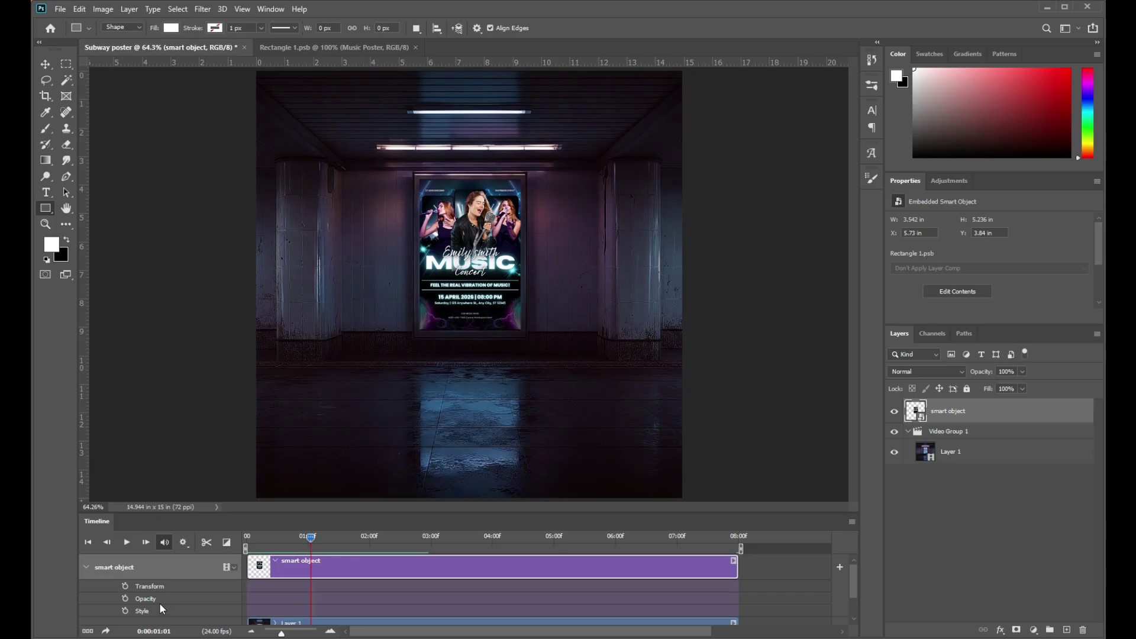
{"action": "left_click", "coordinate": [125, 598]}
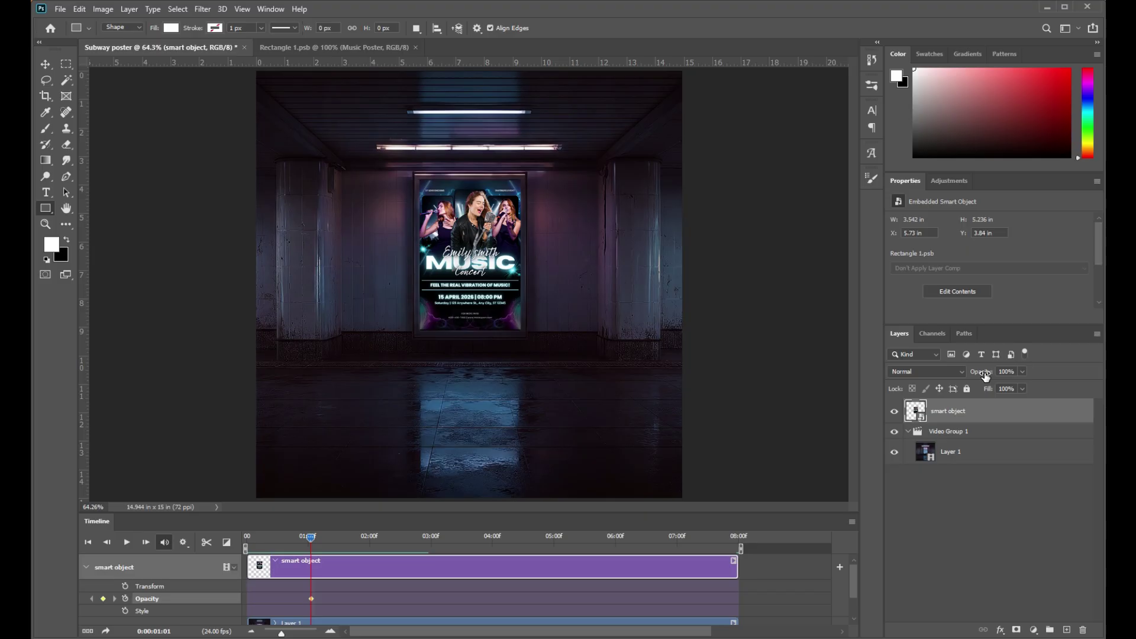
{"action": "left_click_drag", "start_coordinate": [986, 376], "coordinate": [975, 377]}
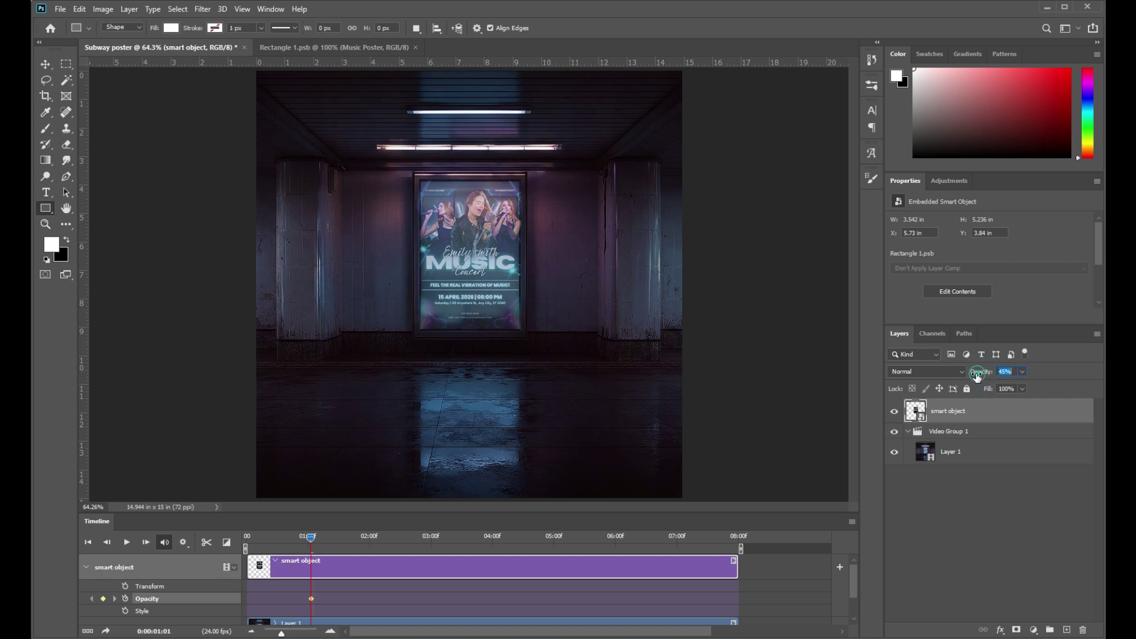
- Keyframe the smart object layer's opacity at 9% at 0:00:01:03 and at 0% at 0:00:01:07
{"action": "left_click", "coordinate": [314, 537]}
{"action": "left_click_drag", "start_coordinate": [315, 538], "coordinate": [317, 536]}
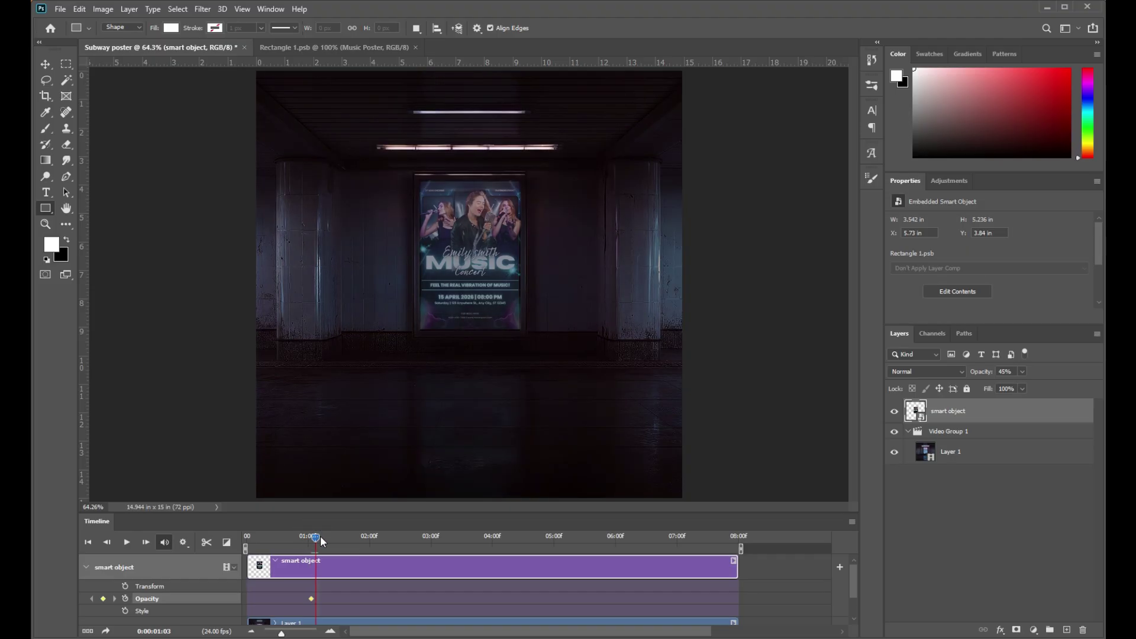
{"action": "left_click_drag", "start_coordinate": [982, 375], "coordinate": [977, 376]}
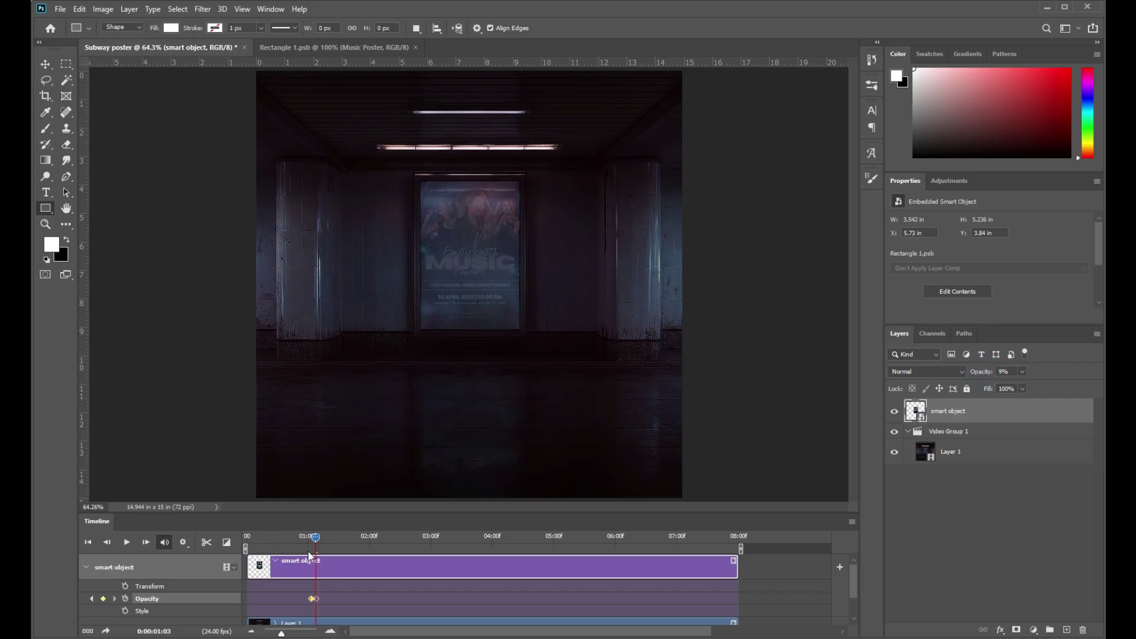
{"action": "left_click", "coordinate": [325, 536]}
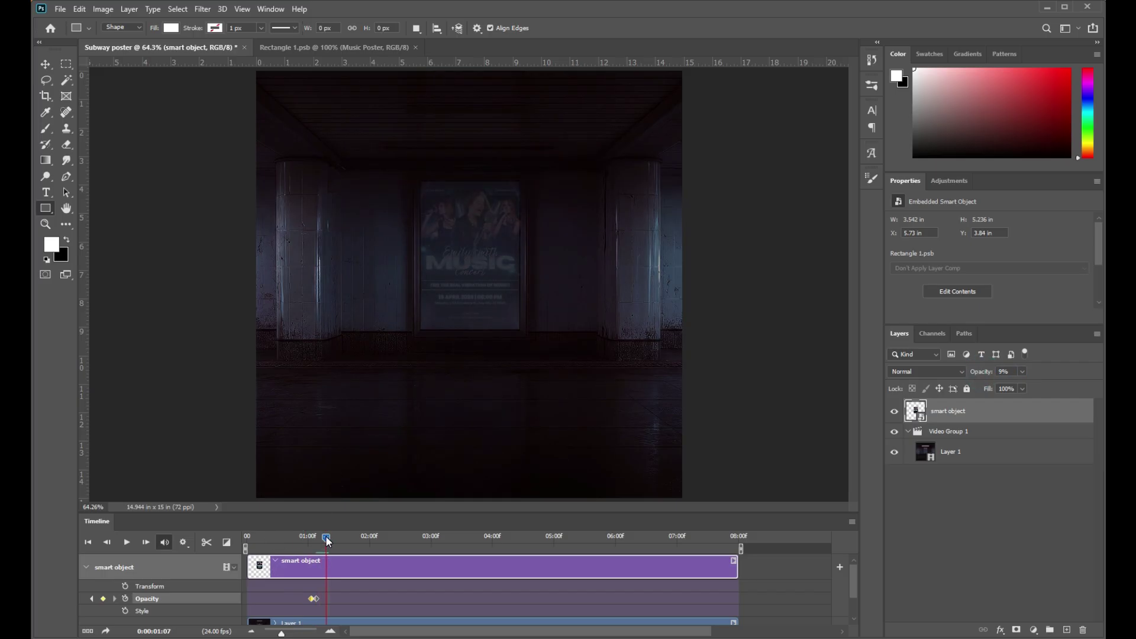
{"action": "left_click_drag", "start_coordinate": [984, 373], "coordinate": [959, 371]}
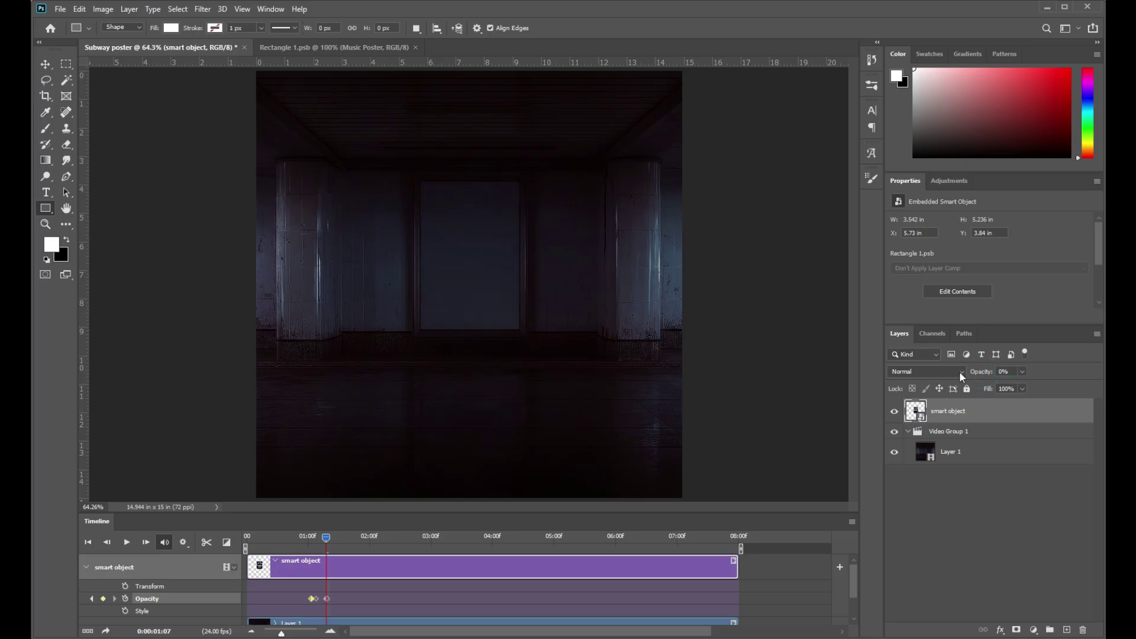
- Keyframe the smart object layer's opacity at 11% at 0:00:02:00 and at 18% at 0:00:02:02
{"action": "left_click_drag", "start_coordinate": [325, 537], "coordinate": [368, 541]}
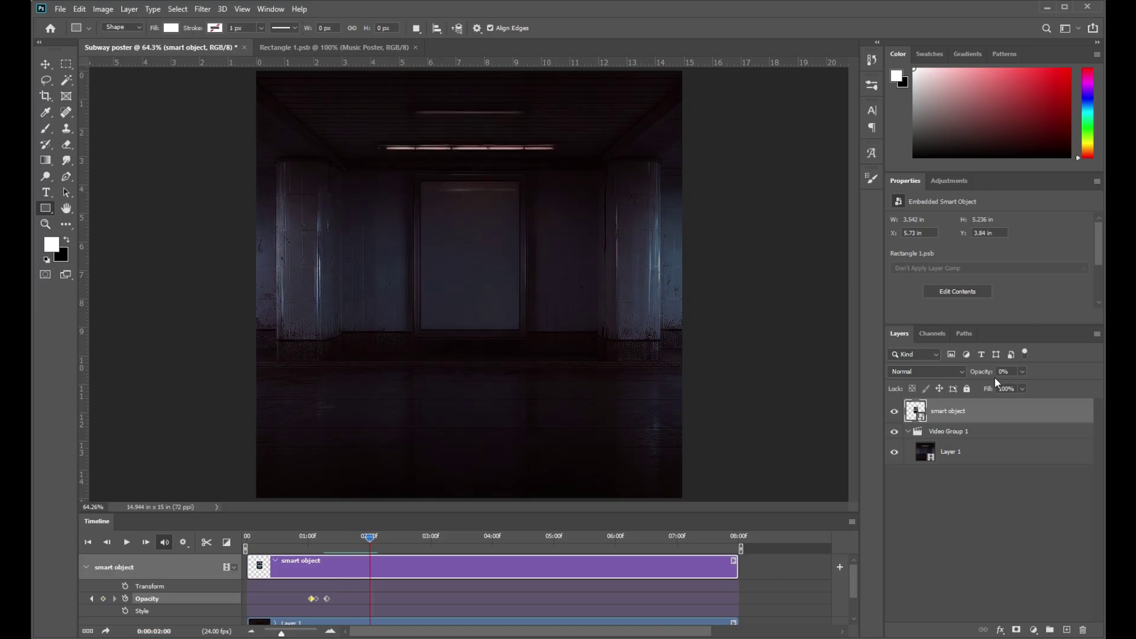
{"action": "left_click_drag", "start_coordinate": [980, 376], "coordinate": [985, 377]}
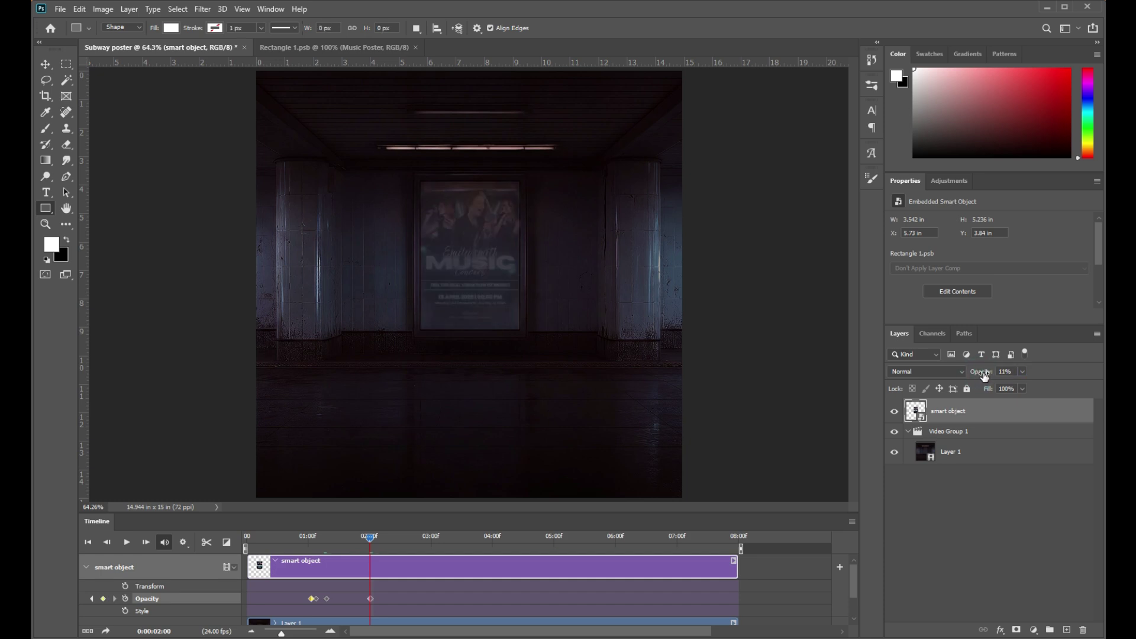
{"action": "left_click_drag", "start_coordinate": [372, 538], "coordinate": [375, 538]}
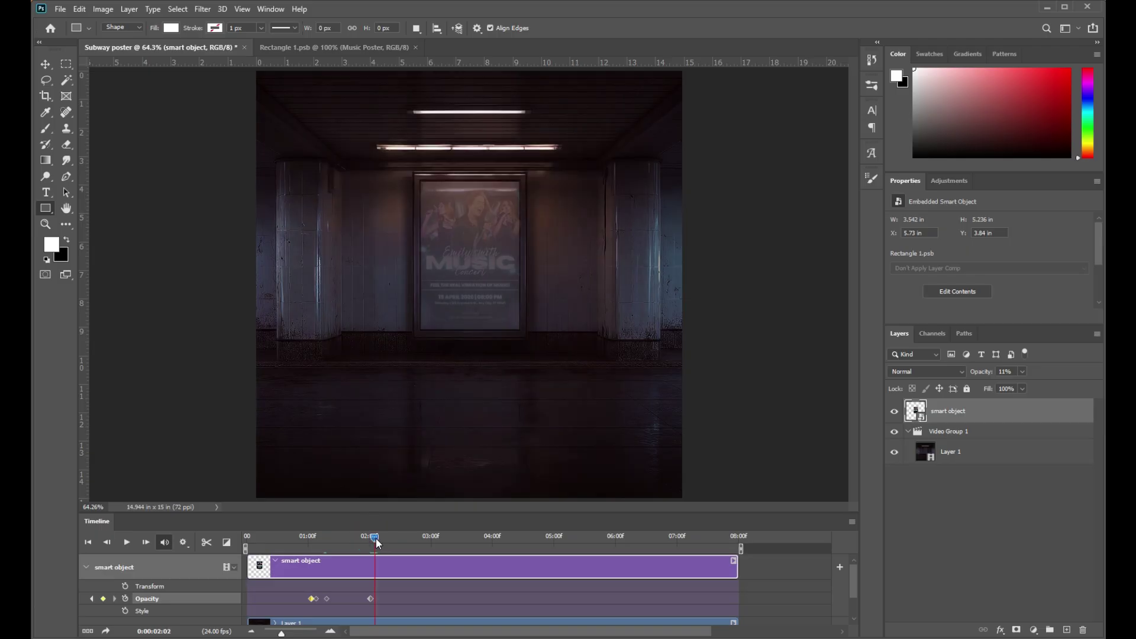
{"action": "left_click_drag", "start_coordinate": [981, 373], "coordinate": [986, 374]}
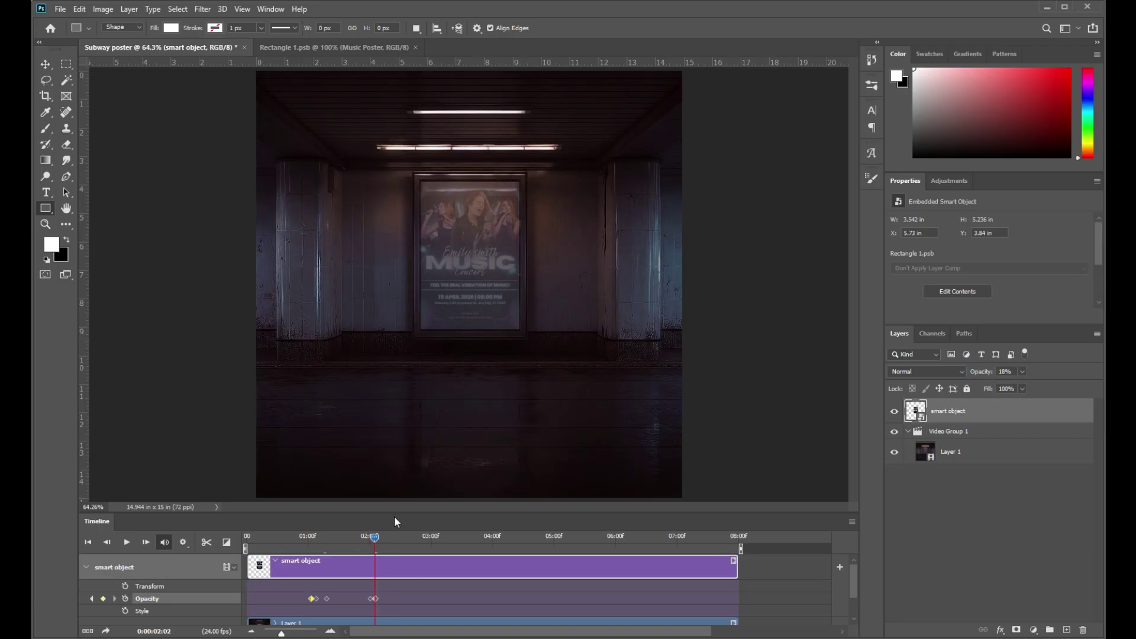
- Keyframe the smart object layer's opacity at 43% at 0:00:02:05 and at 59% at 0:00:02:08
{"action": "left_click_drag", "start_coordinate": [378, 536], "coordinate": [382, 538]}
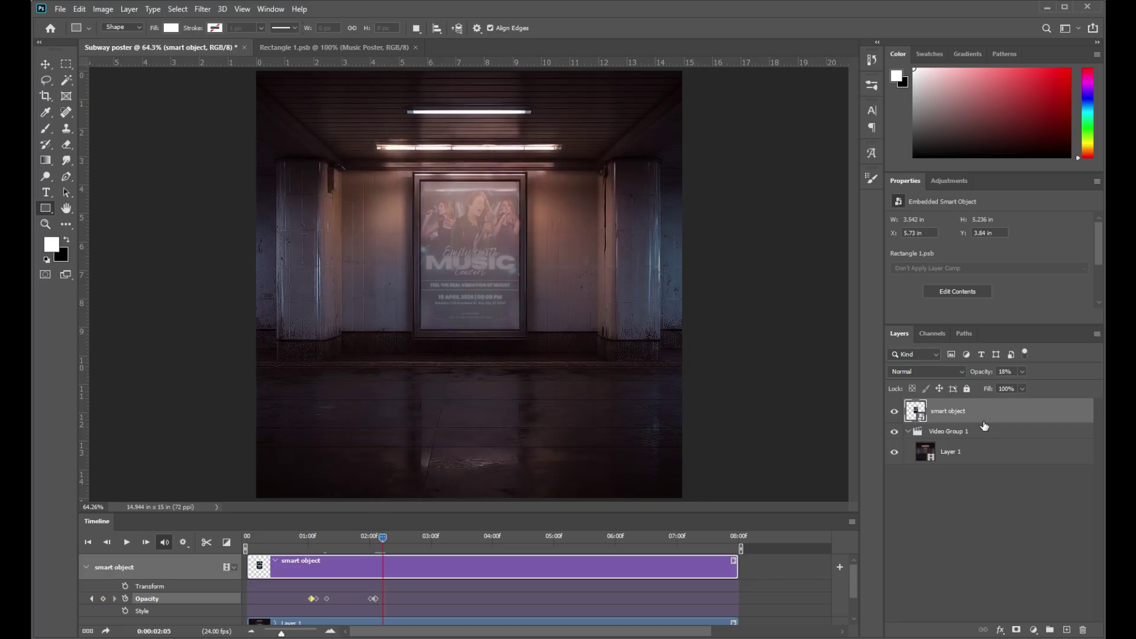
{"action": "left_click_drag", "start_coordinate": [980, 374], "coordinate": [982, 377]}
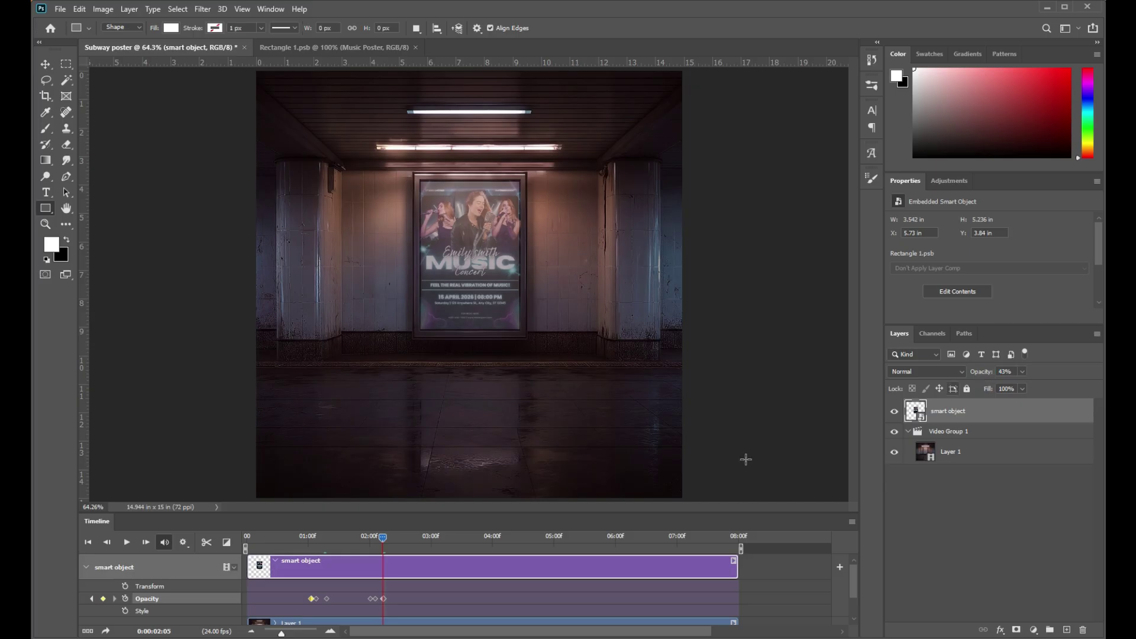
{"action": "left_click_drag", "start_coordinate": [382, 537], "coordinate": [389, 539]}
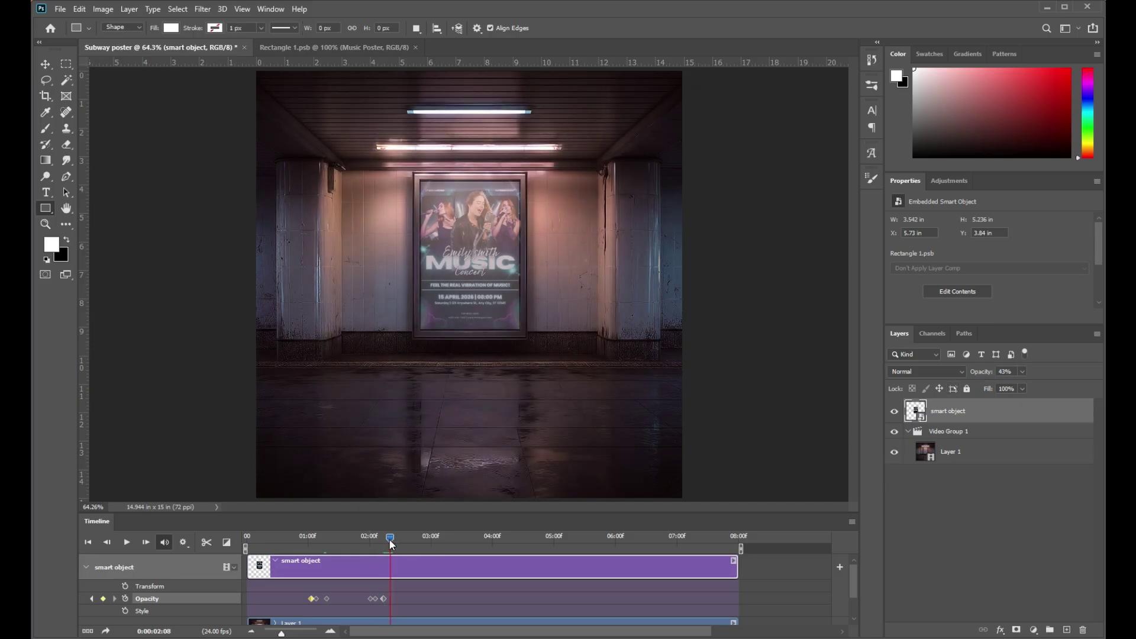
{"action": "left_click_drag", "start_coordinate": [981, 372], "coordinate": [982, 375]}
{"action": "left_click_drag", "start_coordinate": [390, 540], "coordinate": [402, 537]}
{"action": "left_click_drag", "start_coordinate": [979, 376], "coordinate": [1063, 372]}
{"action": "mouse_move", "coordinate": [404, 537]}
{"action": "left_mouse_down"}
{"action": "mouse_move", "coordinate": [424, 538]}
{"action": "mouse_move", "coordinate": [414, 540]}
{"action": "left_mouse_up"}
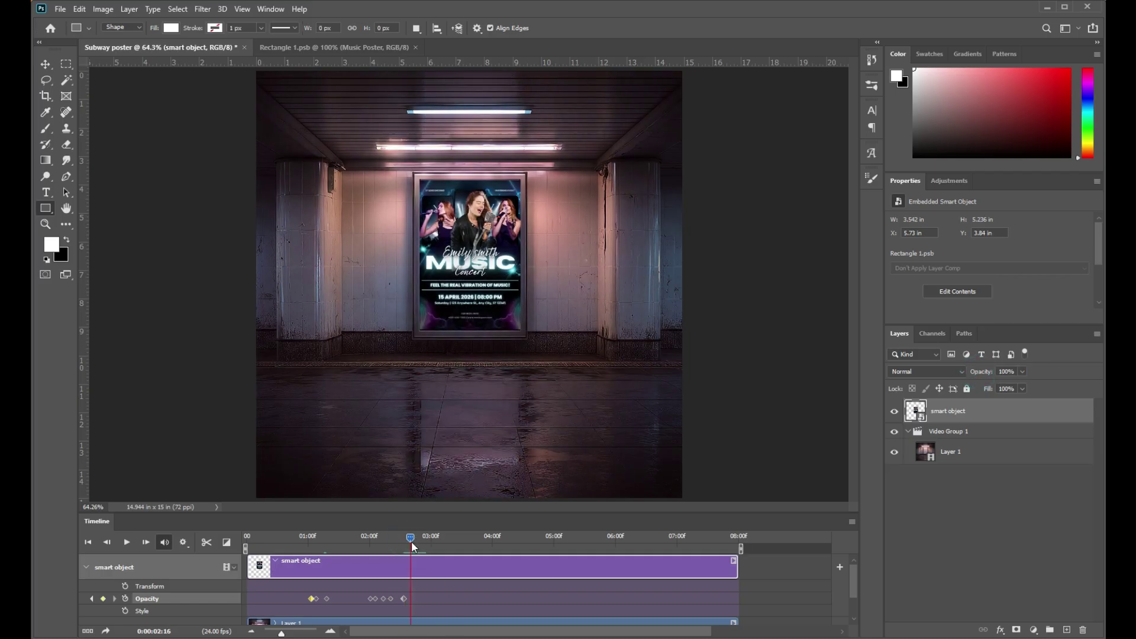
{"action": "key", "text": "ctrl+z"}
- Keyframe the smart object layer's opacity at 67% at 0:00:02:13, 82% at 0:00:02:19 and 100% at 0:00:03:01
{"action": "left_click_drag", "start_coordinate": [393, 541], "coordinate": [399, 542]}
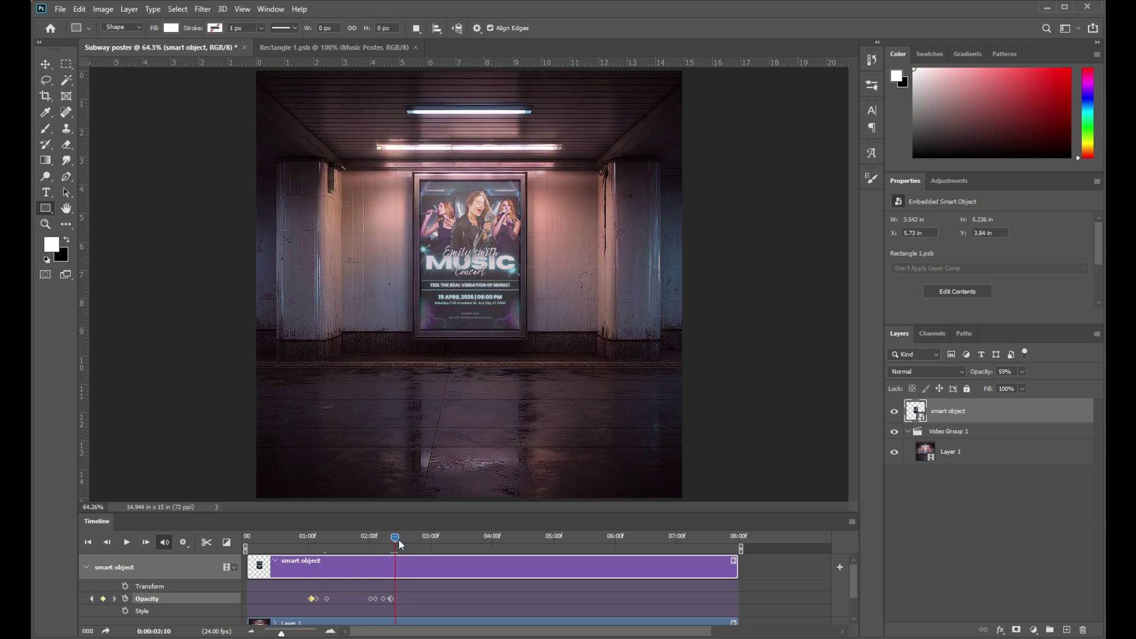
{"action": "left_click_drag", "start_coordinate": [980, 375], "coordinate": [983, 374]}
{"action": "left_click", "coordinate": [980, 374]}
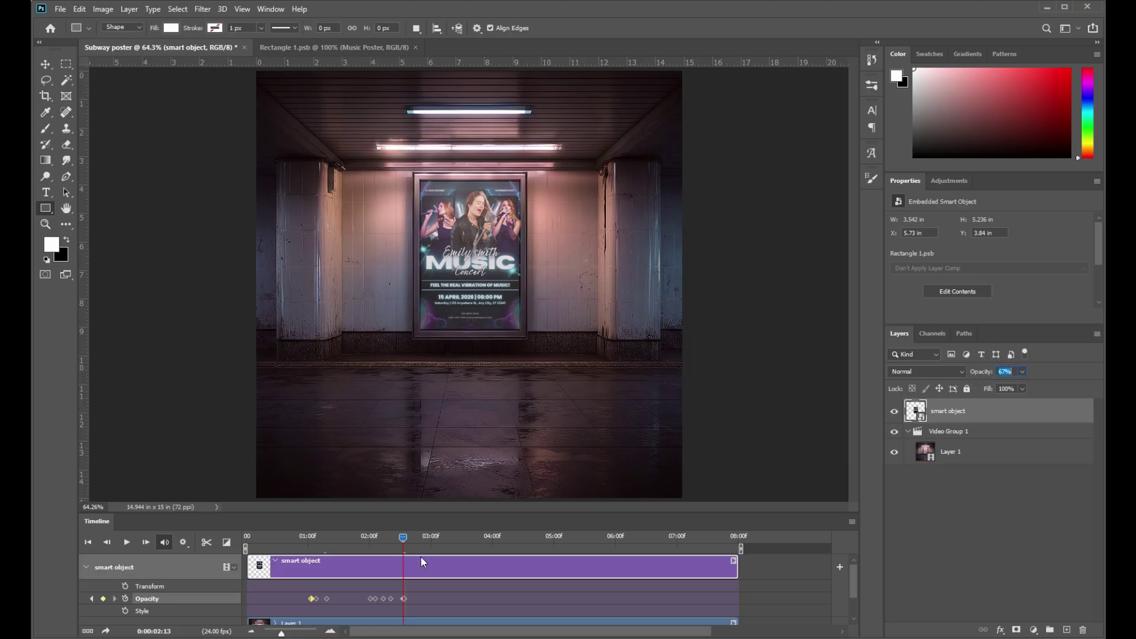
{"action": "left_click_drag", "start_coordinate": [404, 536], "coordinate": [417, 536]}
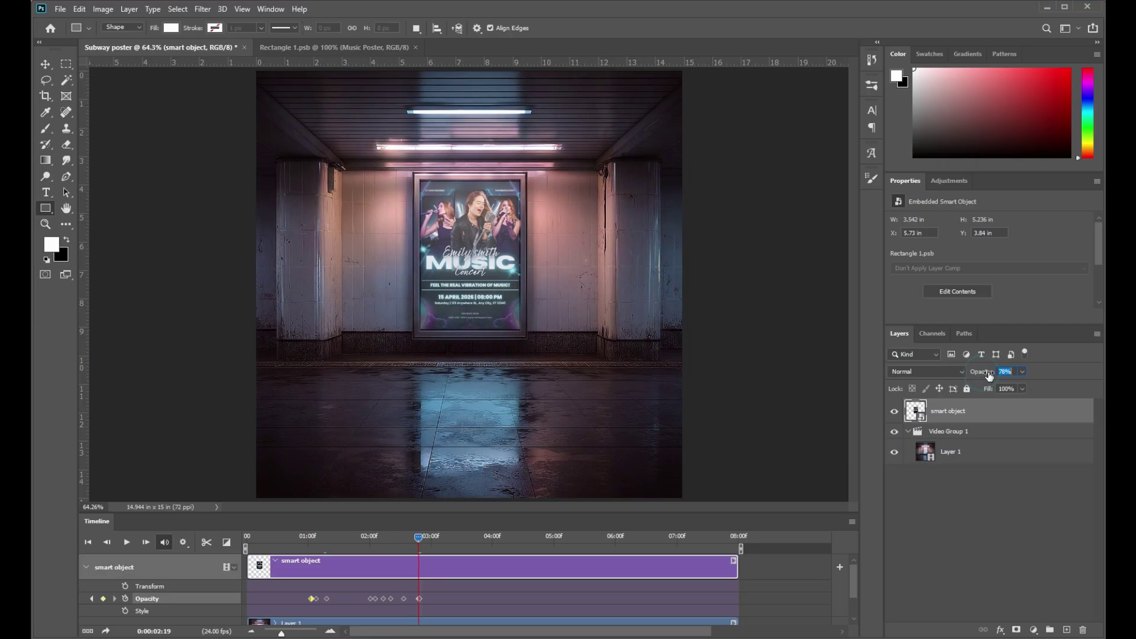
{"action": "left_click_drag", "start_coordinate": [979, 374], "coordinate": [990, 376]}
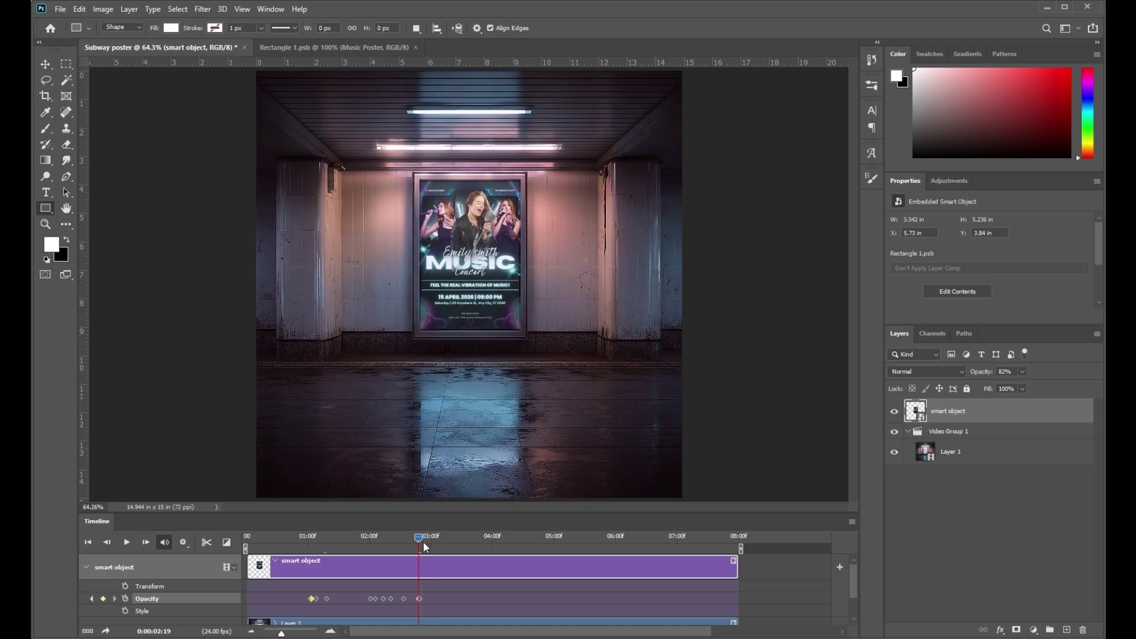
{"action": "left_click_drag", "start_coordinate": [423, 538], "coordinate": [435, 537]}
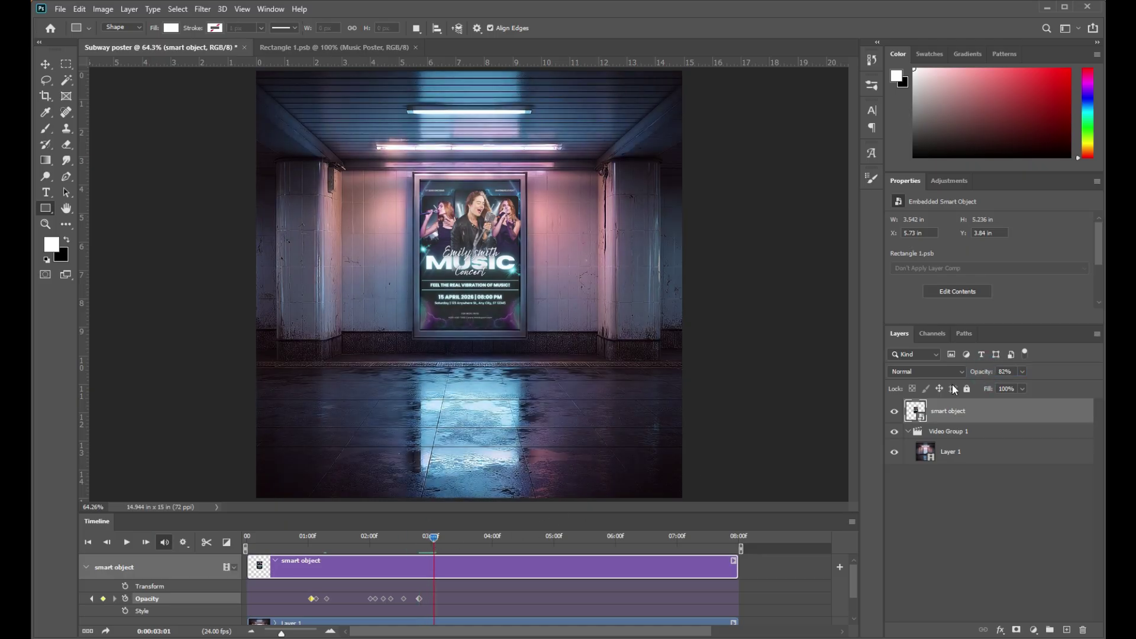
{"action": "left_click_drag", "start_coordinate": [989, 377], "coordinate": [1078, 375]}
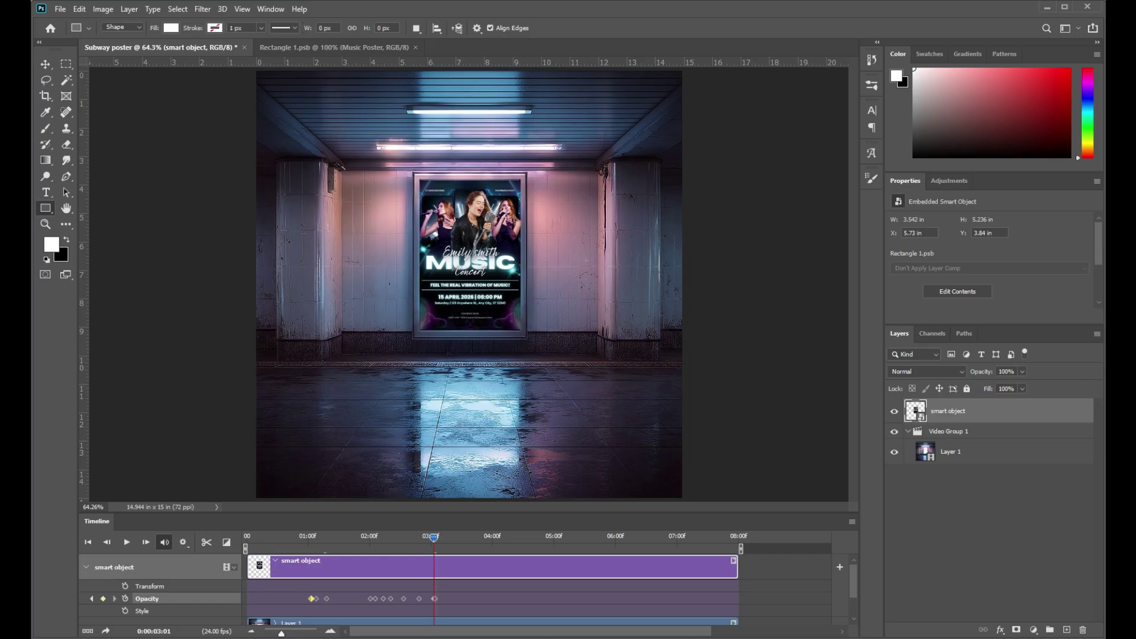
- Play the video from the beginning to check the poster's opacity against the flickering lights, and return to the first frame
{"action": "left_click_drag", "start_coordinate": [434, 537], "coordinate": [453, 539]}
{"action": "key", "text": "Home"}
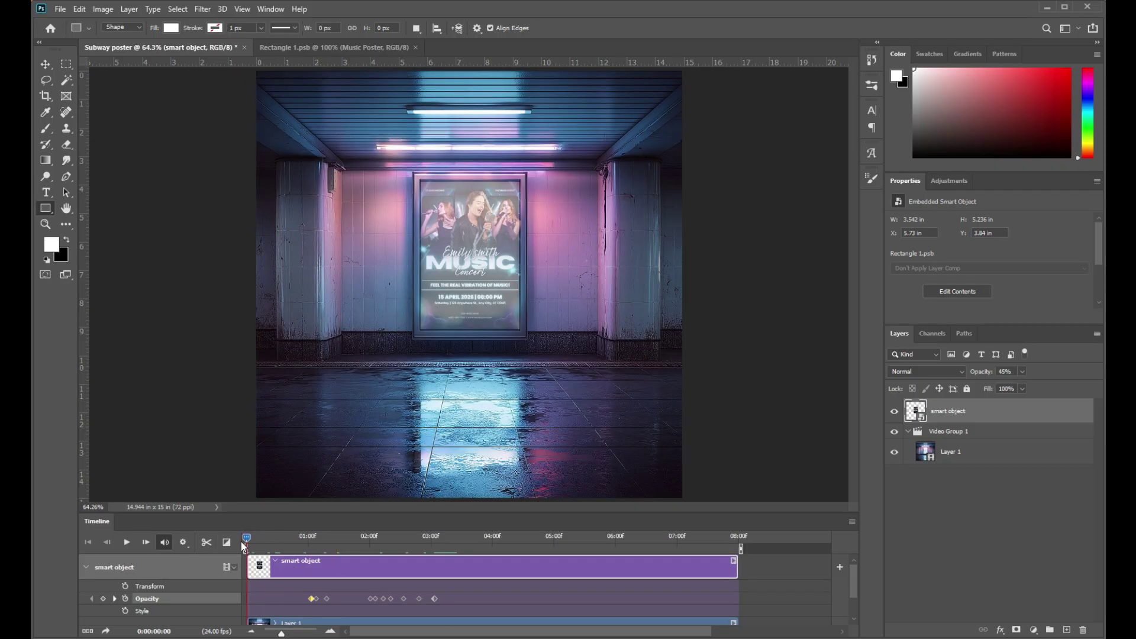
{"action": "left_click", "coordinate": [126, 542]}
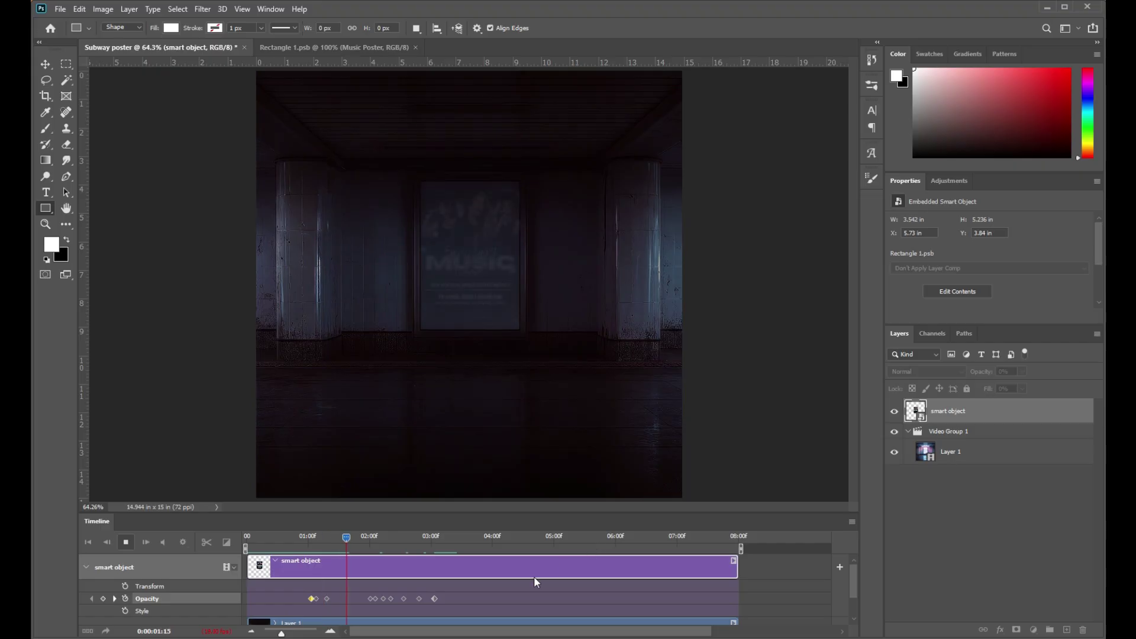
{"action": "left_click", "coordinate": [366, 537]}
{"action": "key", "text": "Home"}
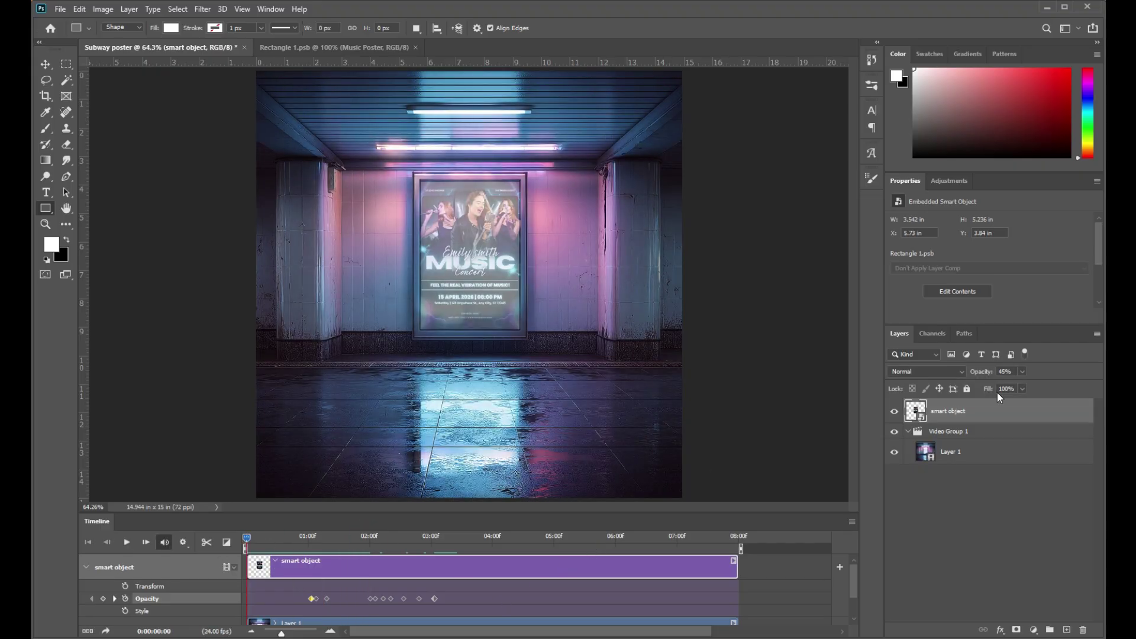
- Raise the smart object layer's opacity at 0:00:00:00, keyframe it at 100% at 0:00:00:14, and preview the video
{"action": "left_click_drag", "start_coordinate": [981, 376], "coordinate": [1013, 377]}
{"action": "key", "text": "space"}
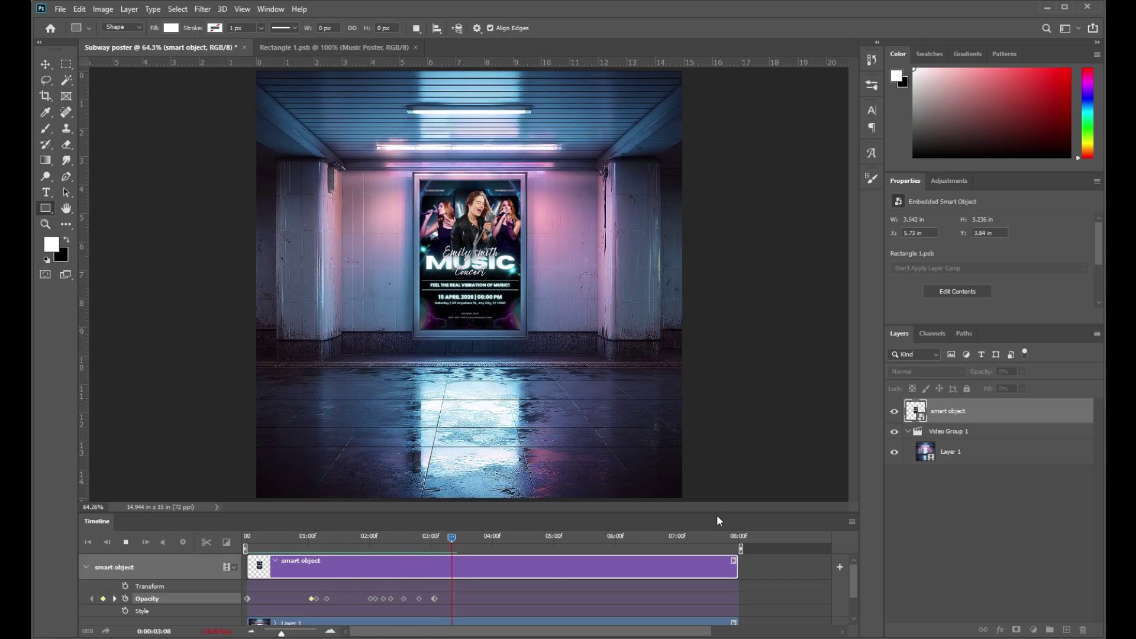
{"action": "key", "text": "space"}
{"action": "left_click_drag", "start_coordinate": [548, 537], "coordinate": [282, 575]}
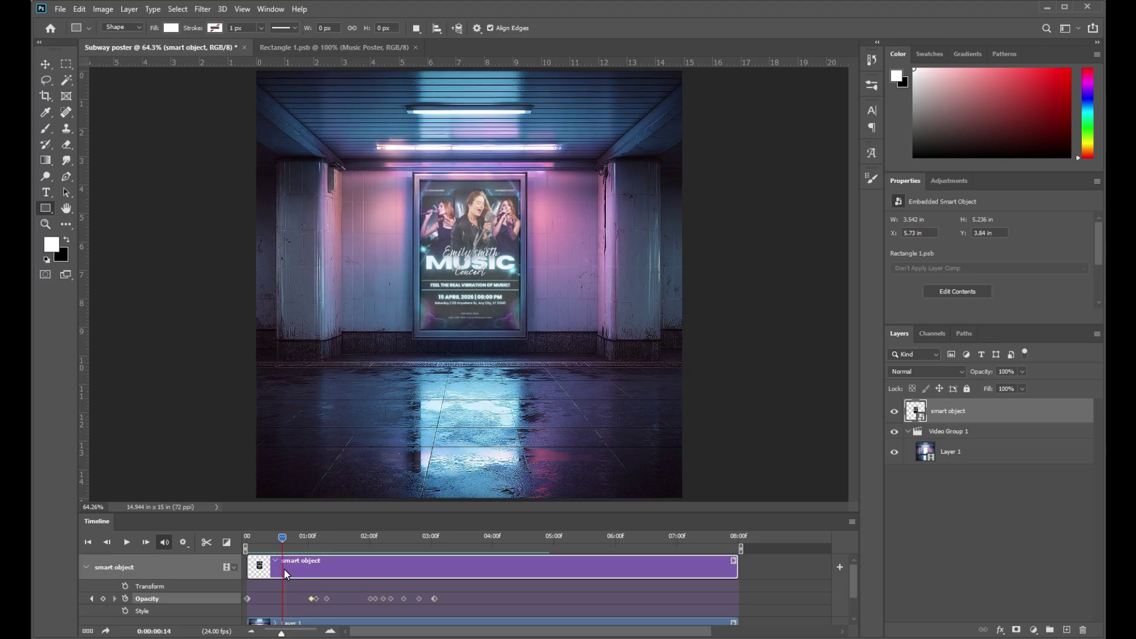
{"action": "left_click_drag", "start_coordinate": [978, 372], "coordinate": [1103, 393]}
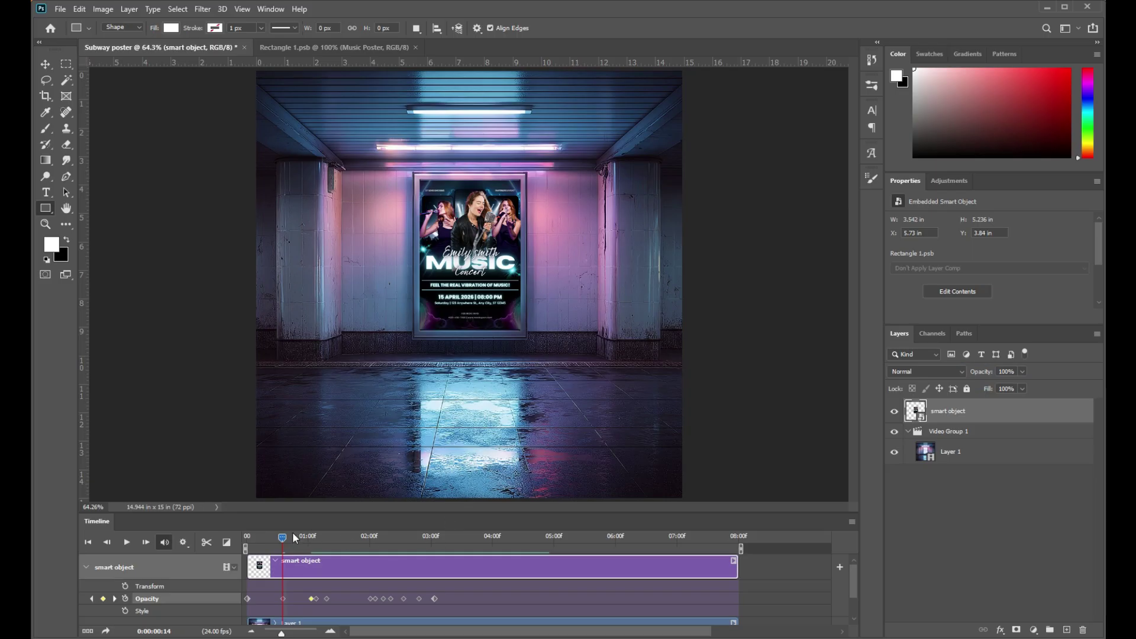
{"action": "key", "text": "space"}
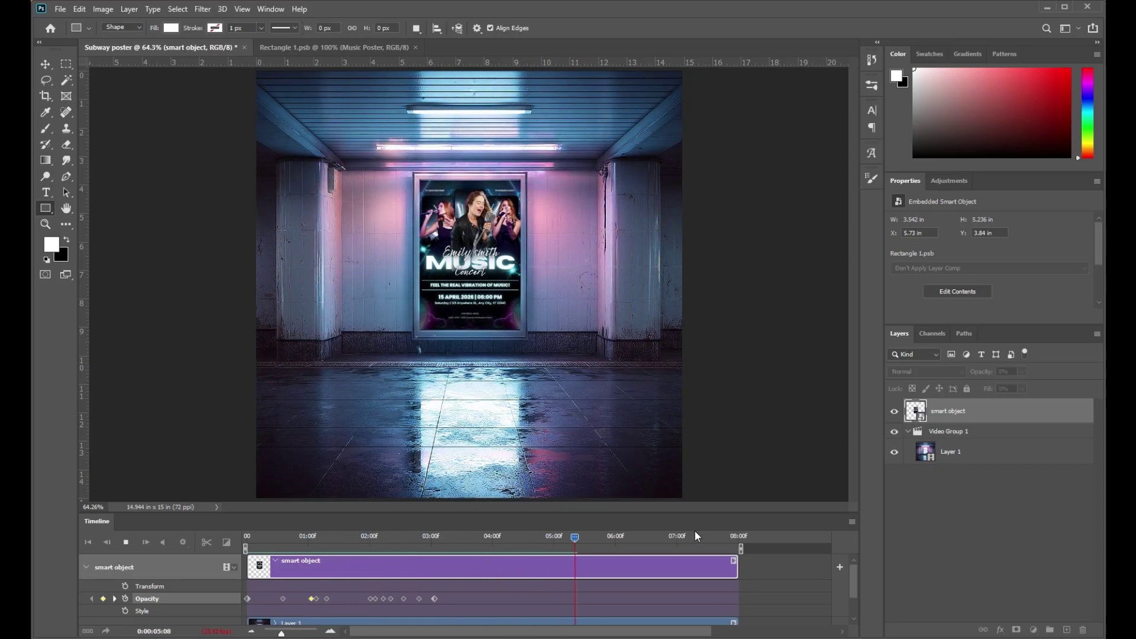
{"action": "key", "text": "space"}
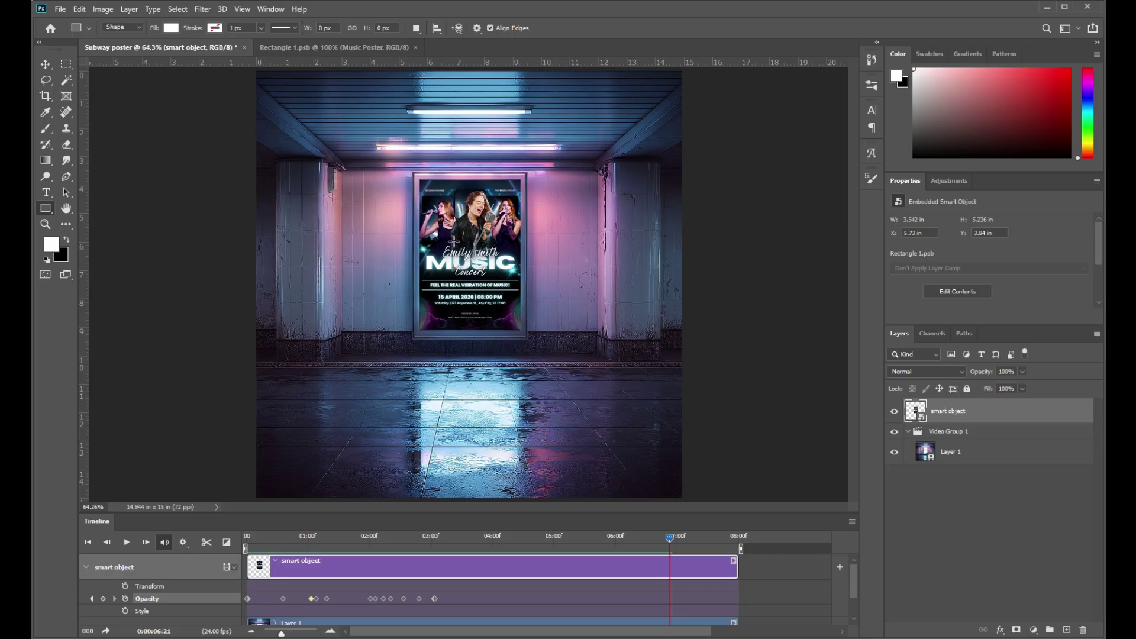
- Add an Inner Glow effect to the smart object layer with Overlay blend mode and 100% opacity
{"action": "left_click", "coordinate": [968, 416]}
{"action": "left_click", "coordinate": [1000, 630]}
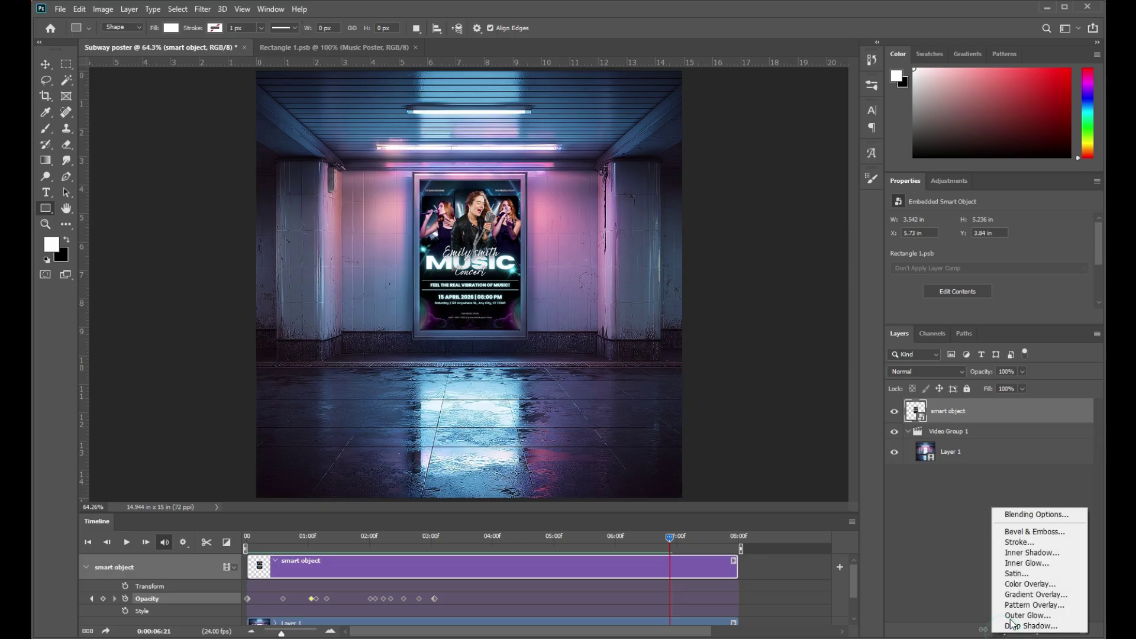
{"action": "left_click", "coordinate": [1027, 566]}
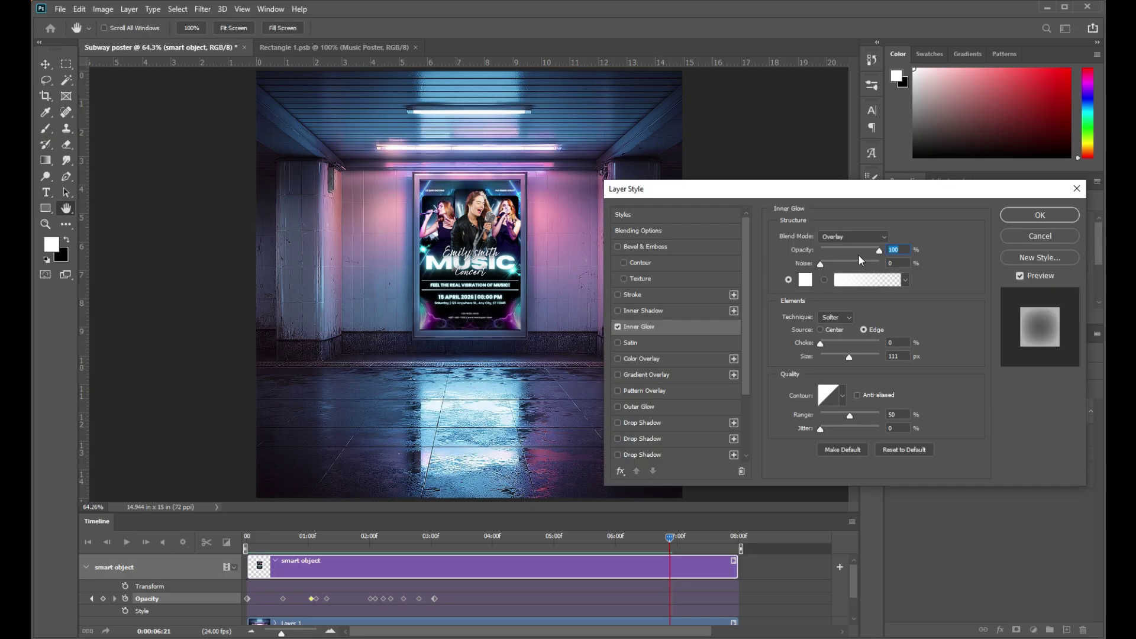
{"action": "mouse_move", "coordinate": [879, 254]}
{"action": "left_mouse_down"}
{"action": "mouse_move", "coordinate": [816, 254]}
{"action": "mouse_move", "coordinate": [885, 268]}
{"action": "left_mouse_up"}
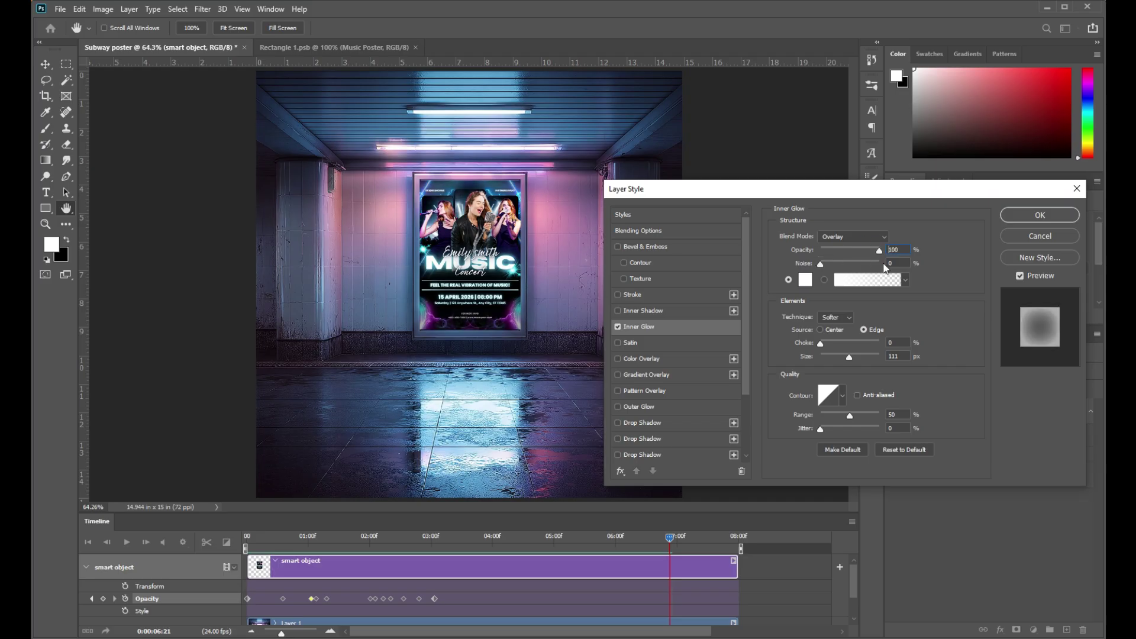
{"action": "left_click", "coordinate": [849, 237]}
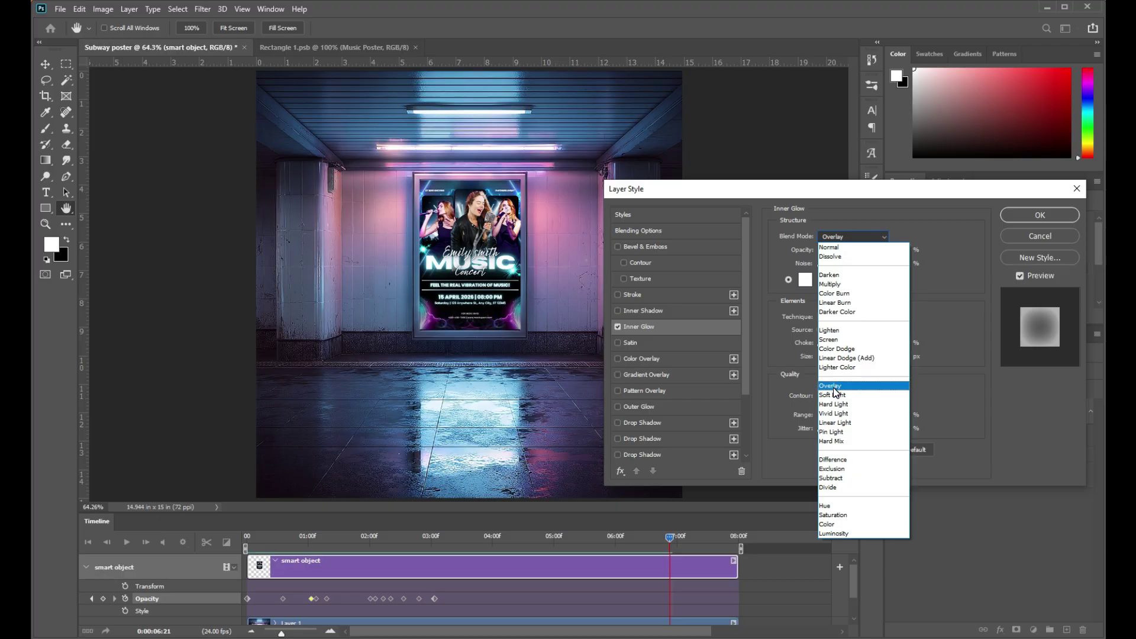
{"action": "left_click", "coordinate": [834, 387]}
- Set the inner glow's colour to light blue and its size to 232 px, and apply the layer style
{"action": "left_click", "coordinate": [805, 280]}
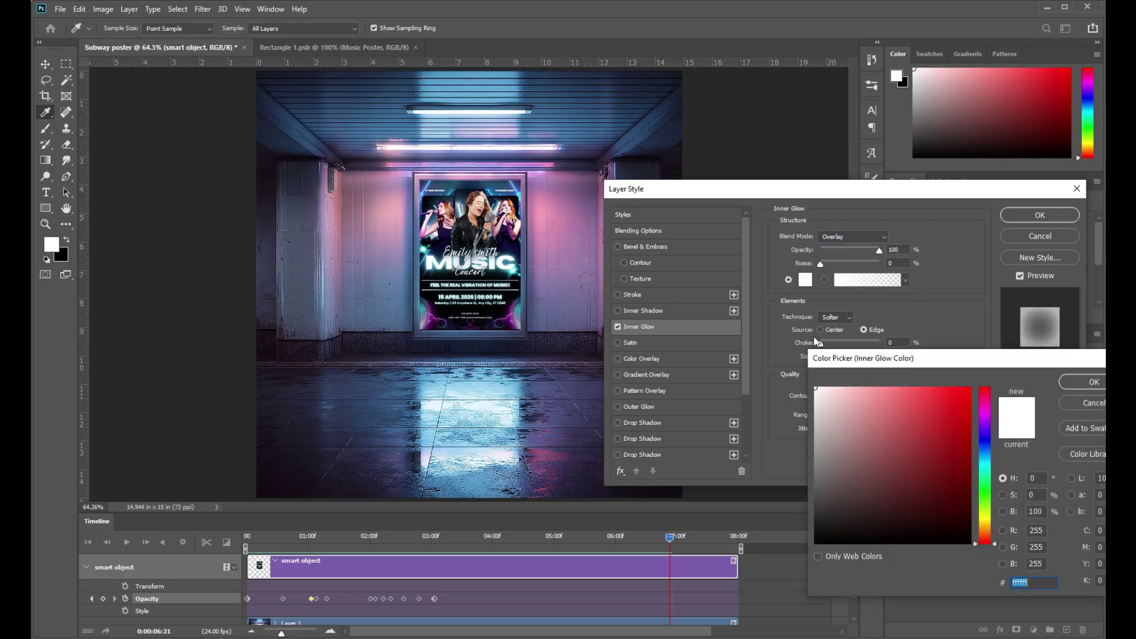
{"action": "left_click_drag", "start_coordinate": [841, 403], "coordinate": [809, 383]}
{"action": "left_click_drag", "start_coordinate": [987, 445], "coordinate": [984, 454]}
{"action": "mouse_move", "coordinate": [817, 387]}
{"action": "left_mouse_down"}
{"action": "mouse_move", "coordinate": [892, 392]}
{"action": "mouse_move", "coordinate": [882, 385]}
{"action": "left_mouse_up"}
{"action": "left_click", "coordinate": [1084, 381]}
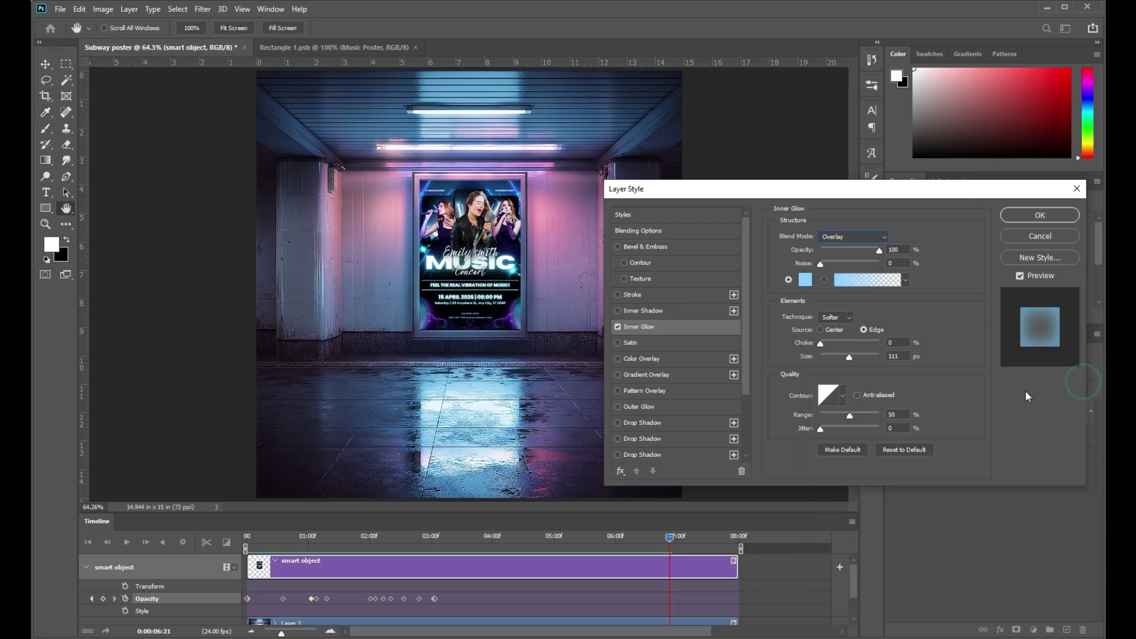
{"action": "left_click_drag", "start_coordinate": [849, 358], "coordinate": [878, 382]}
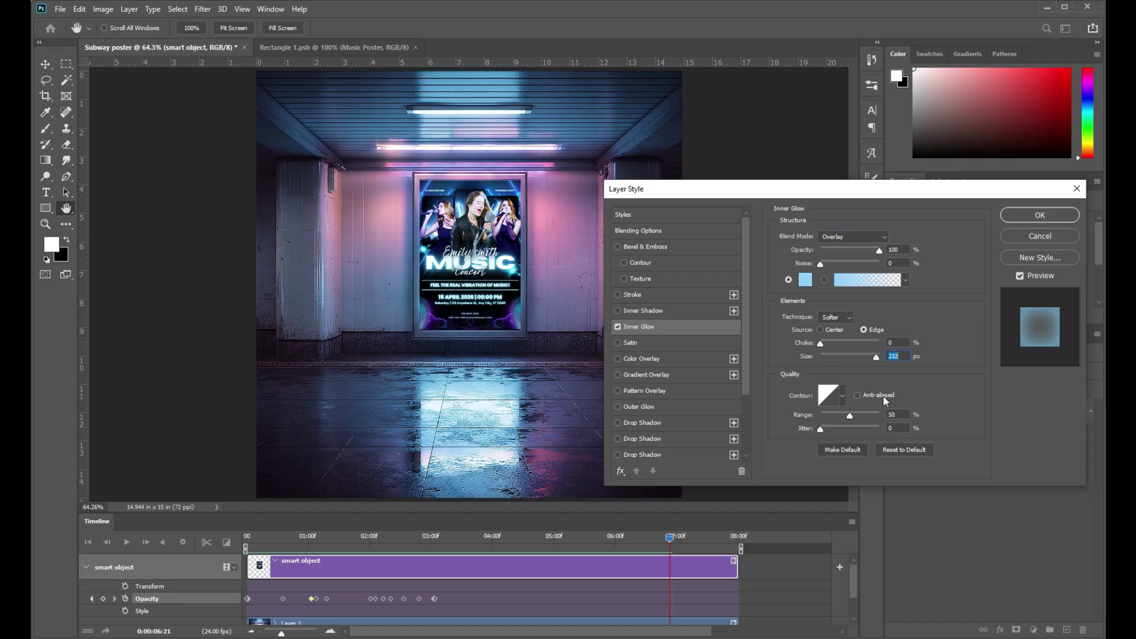
{"action": "left_click", "coordinate": [1022, 211]}
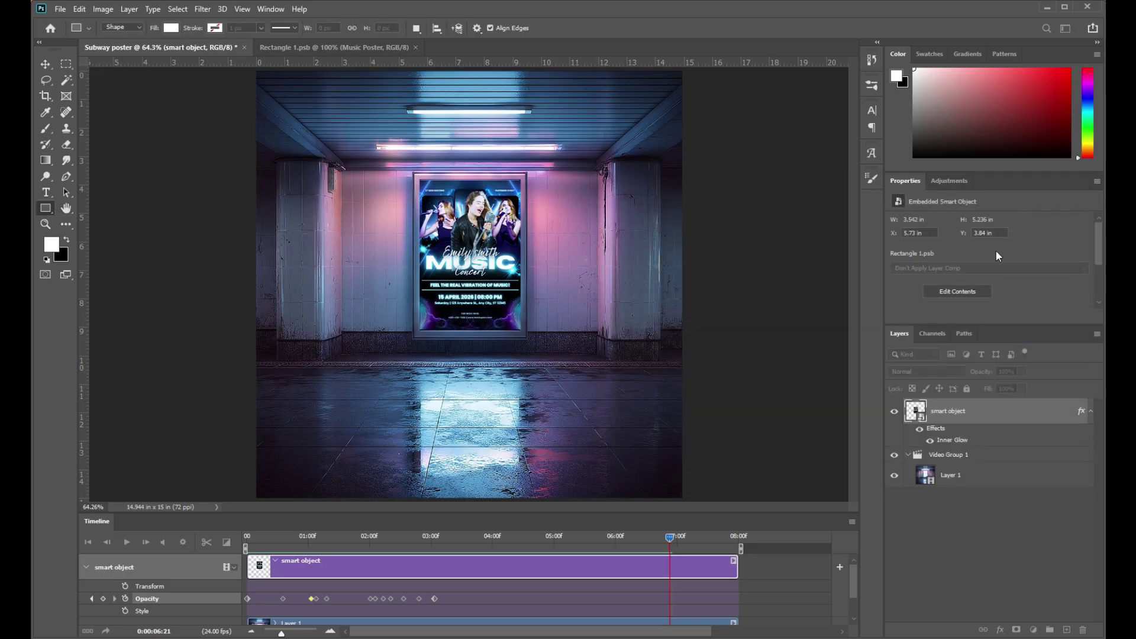
- Play the video from 0:00:01:03 to check the poster with its inner glow through the flicker
{"action": "left_click", "coordinate": [315, 536]}
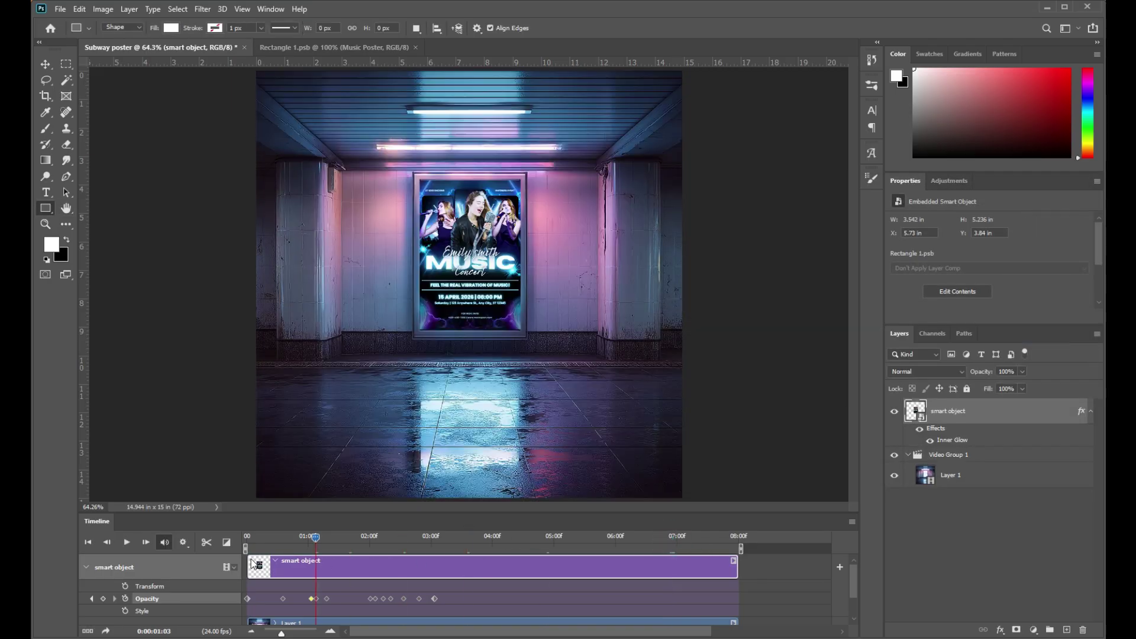
{"action": "left_click", "coordinate": [131, 543]}
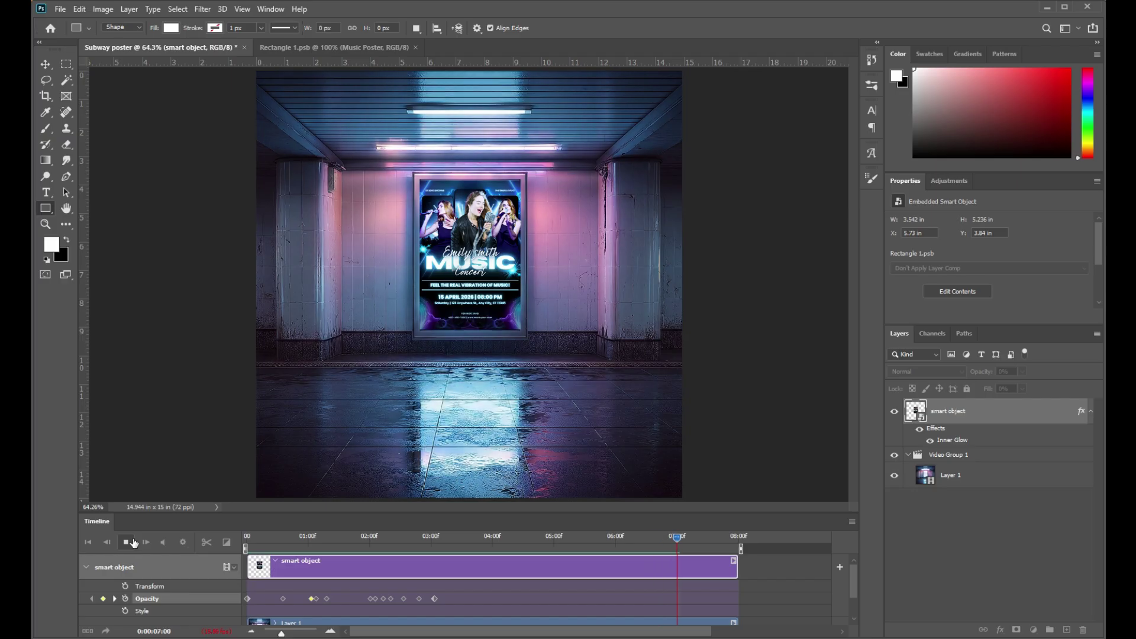
{"action": "left_click", "coordinate": [134, 542]}
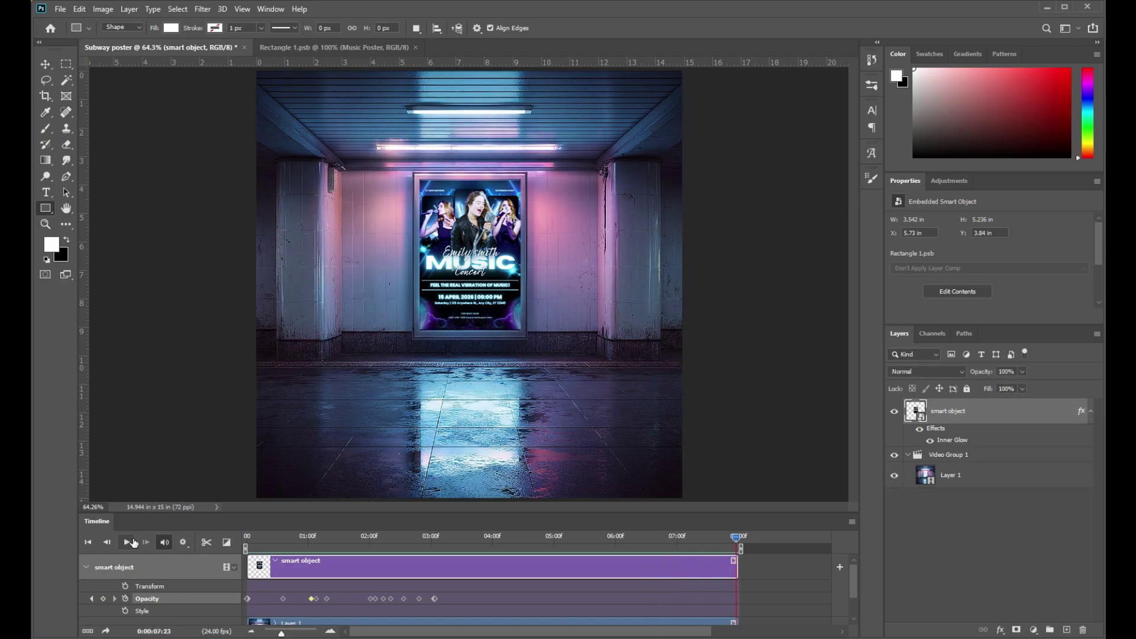